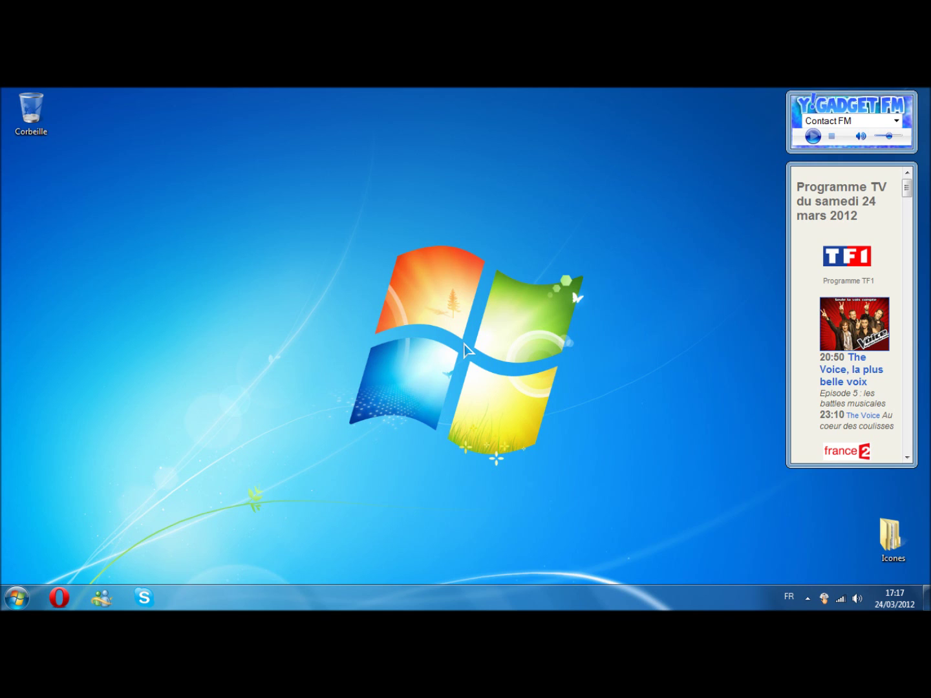
In Opera, search Google for recuva and open Clubic's Recuva download page.
left_click(59, 598)
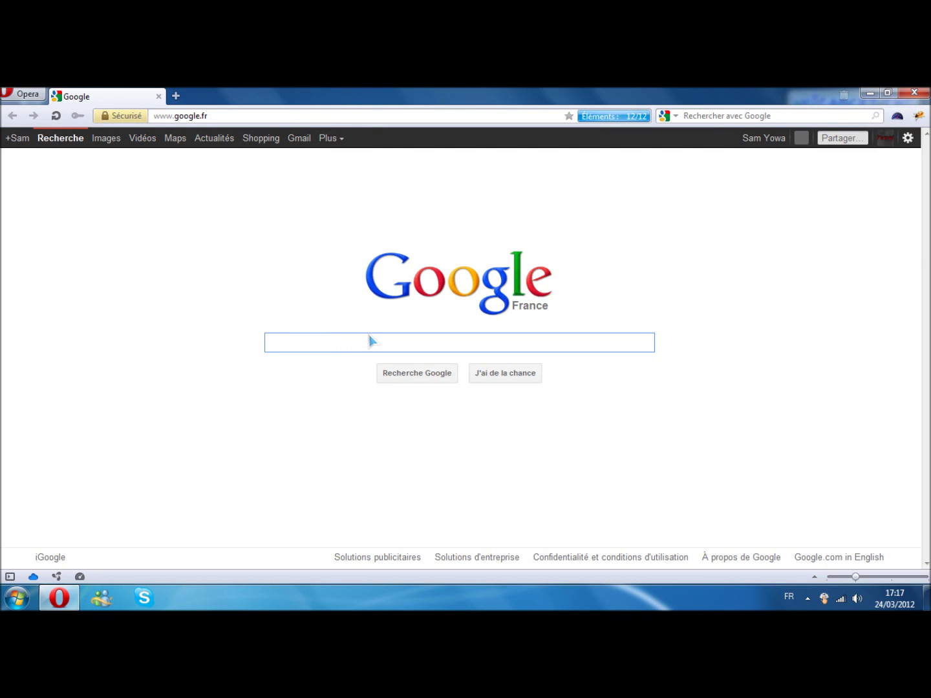
type("recuva")
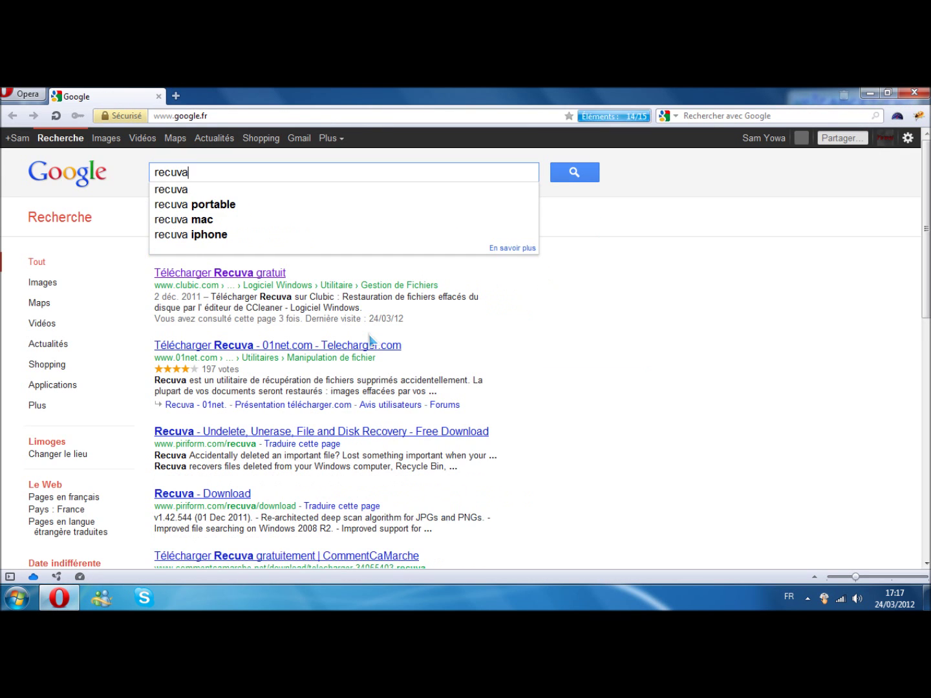
key("Return")
left_click(272, 244)
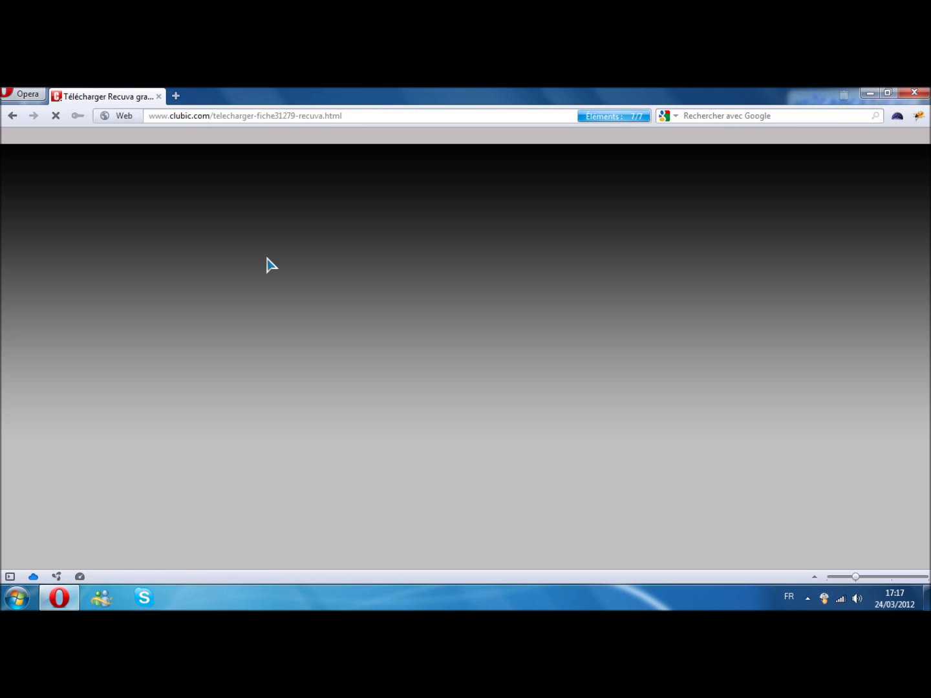
Examine the Recuva 1.42.544 download page and its description, and close the browser.
scroll(400, 334, "down", 5)
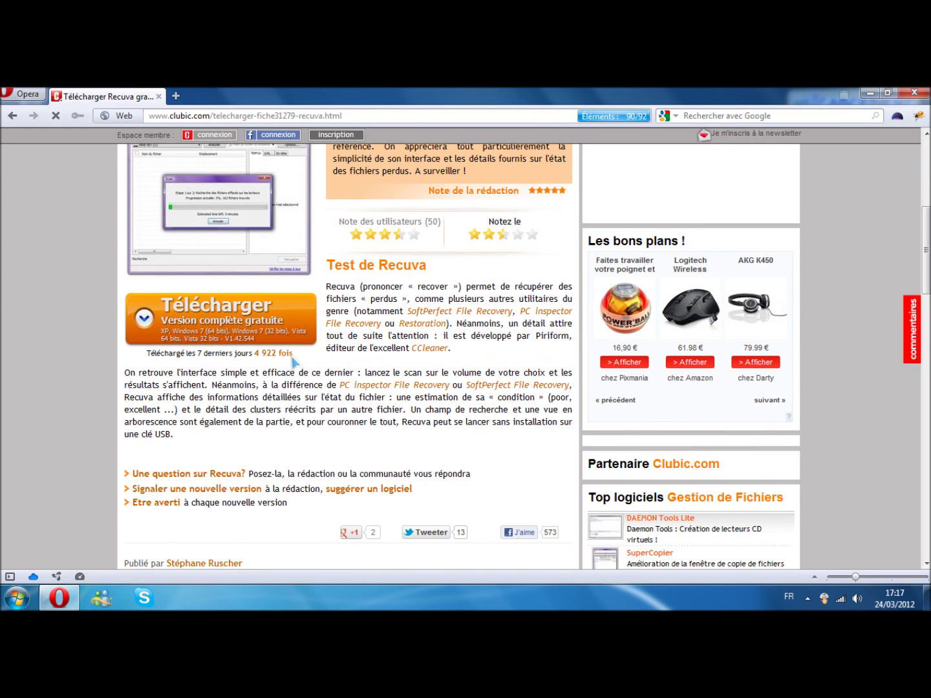
scroll(369, 353, "up", 3)
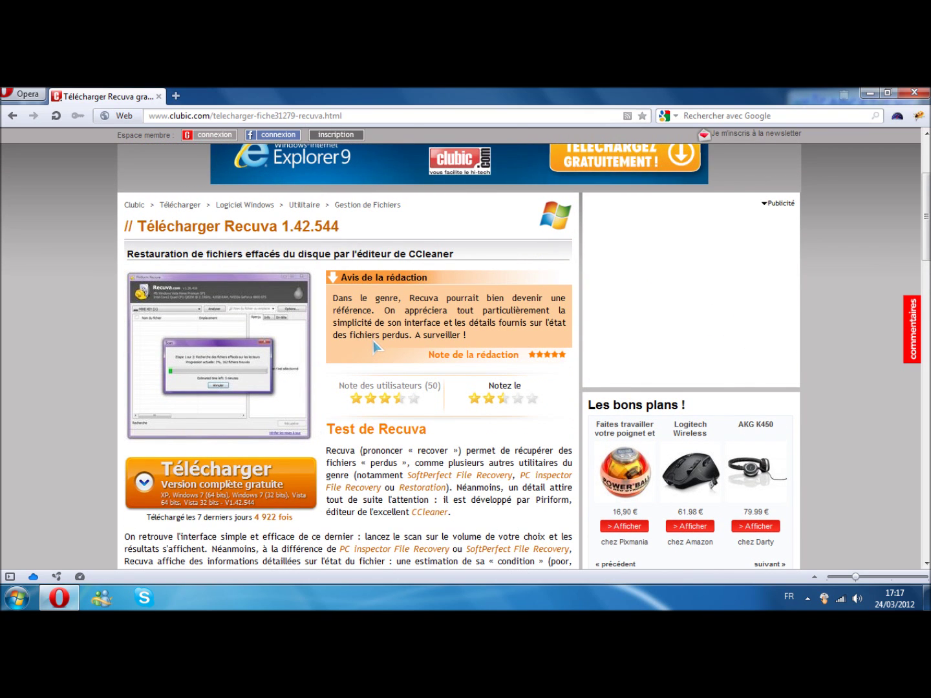
mouse_move(401, 611)
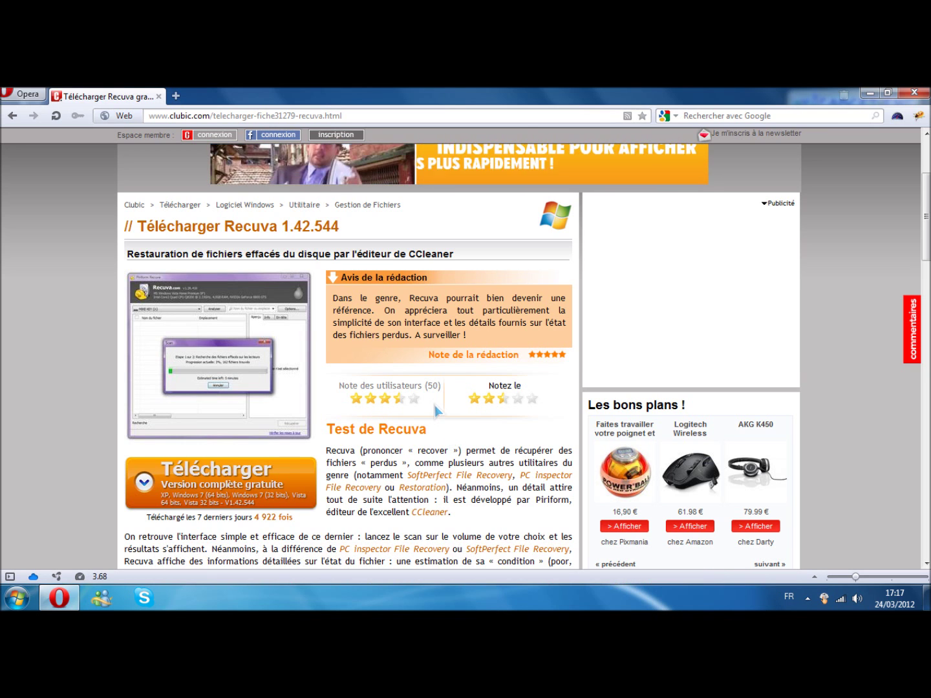
scroll(437, 411, "down", 3)
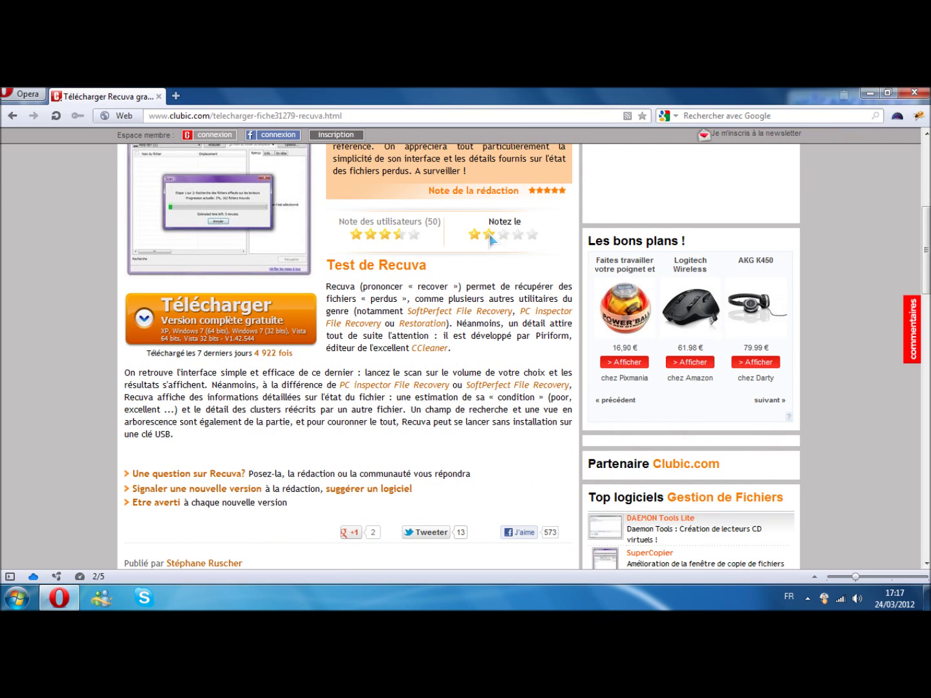
left_click(921, 95)
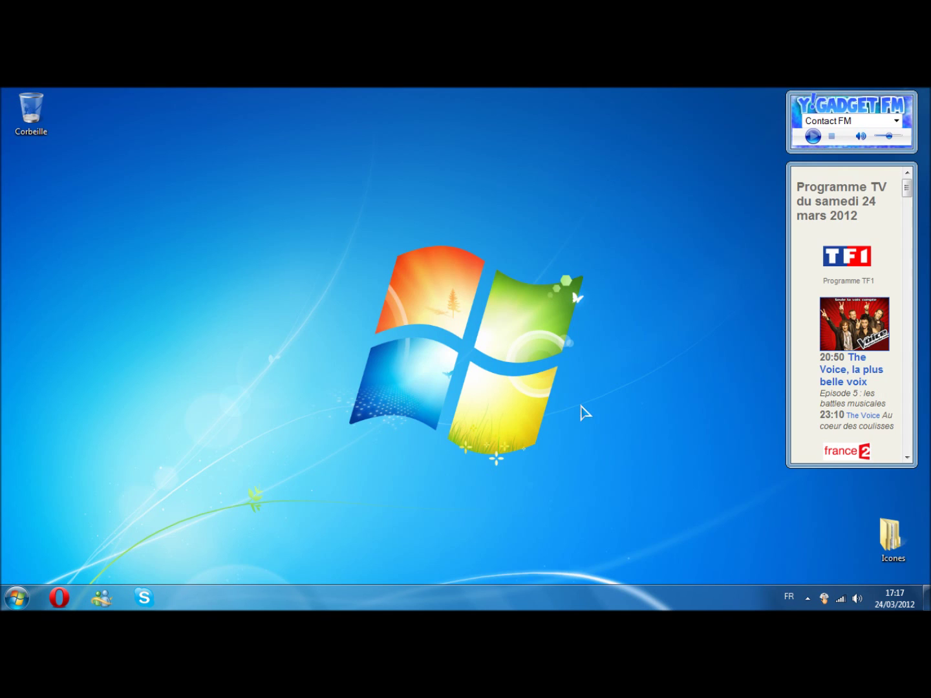
Start the Recuva assistant and choose Images as the type of files to recover.
mouse_move(512, 602)
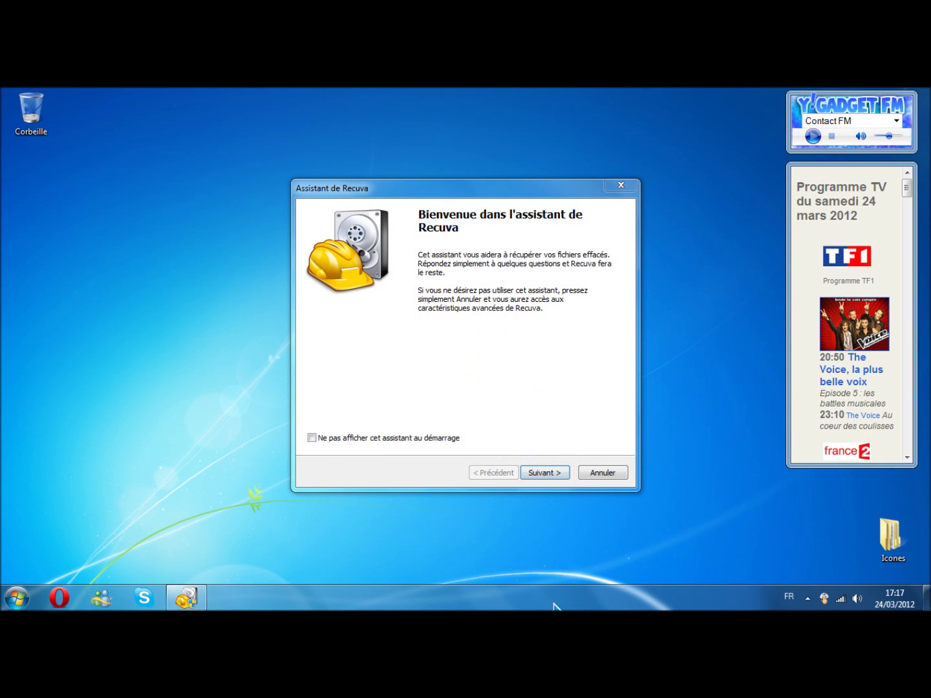
left_click_drag(418, 188, 409, 187)
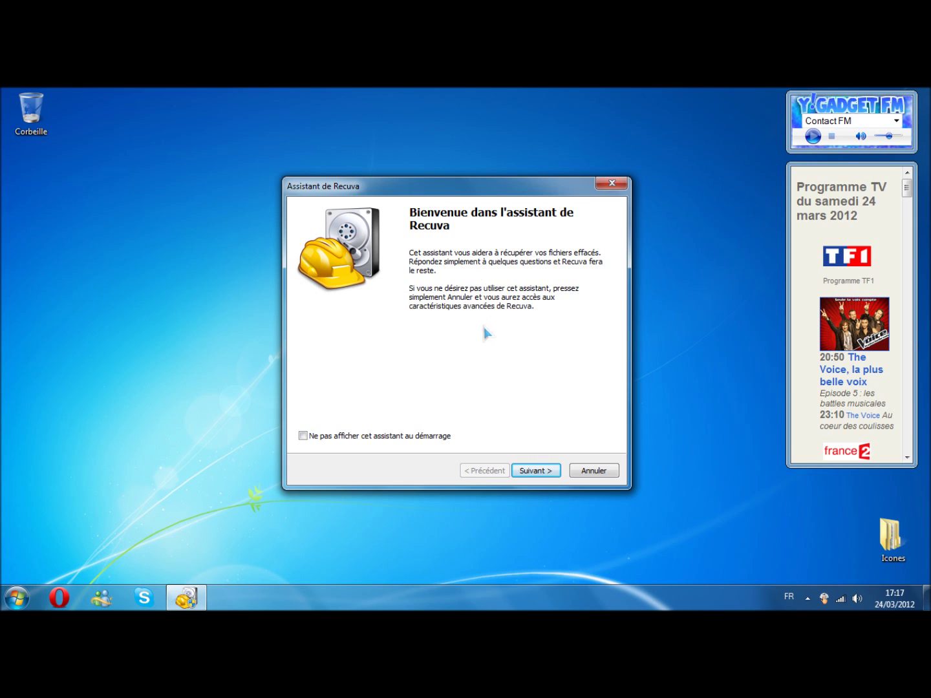
left_click(526, 470)
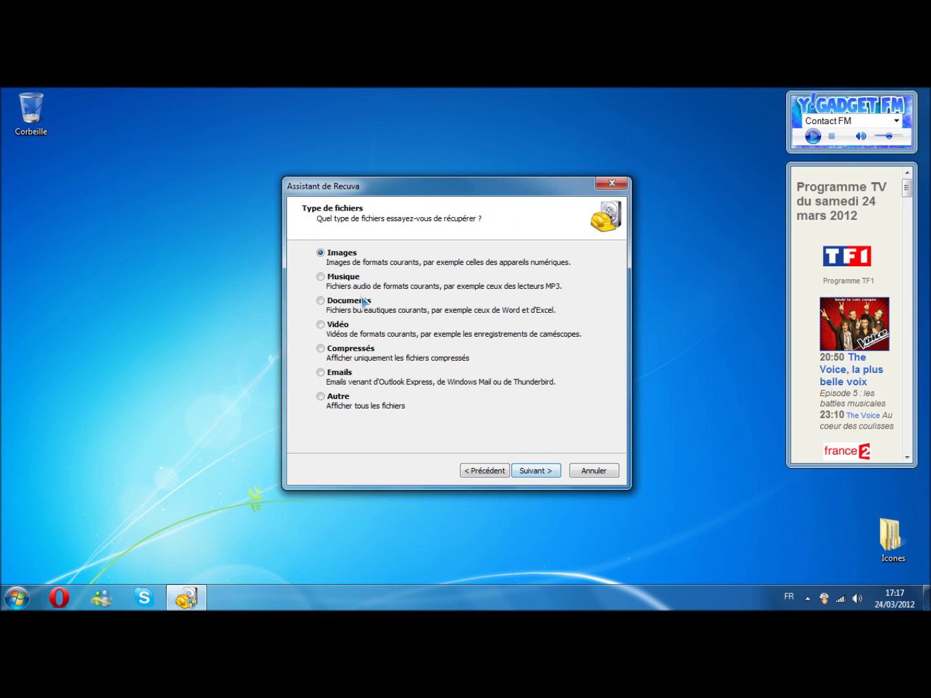
left_click(336, 329)
left_click(341, 301)
left_click(336, 329)
left_click(343, 280)
left_click(341, 253)
left_click(536, 470)
Set the file location to "Dans la Corbeille" and proceed to the last assistant page.
left_click(376, 298)
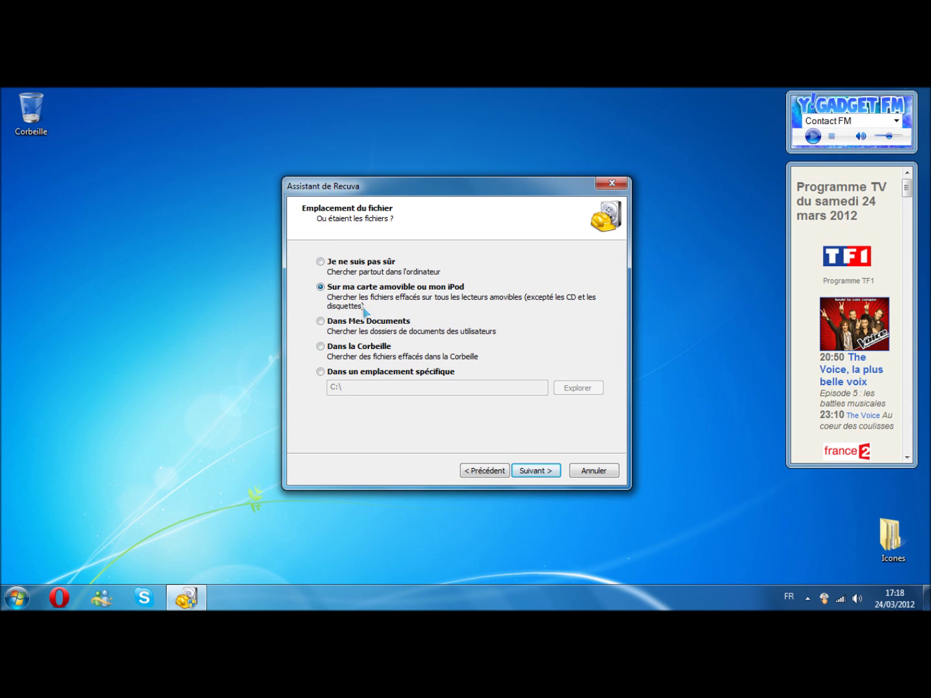
left_click(368, 271)
left_click(353, 351)
left_click(355, 331)
left_click(364, 332)
left_click(359, 353)
left_click(535, 471)
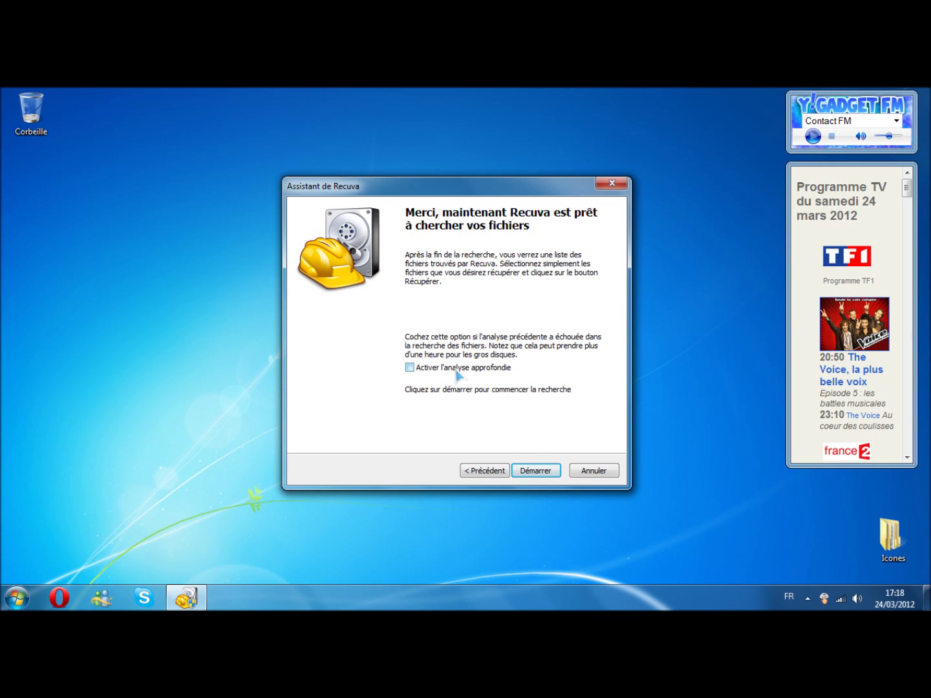
Enable the in-depth analysis and start the search for deleted files, stopping it early.
left_click(459, 369)
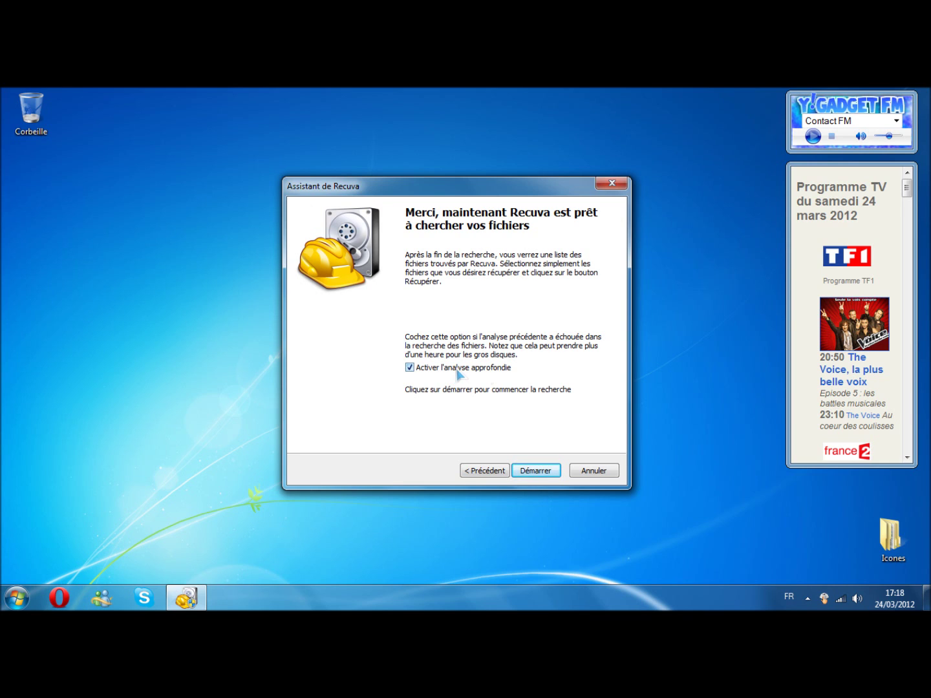
left_click(549, 473)
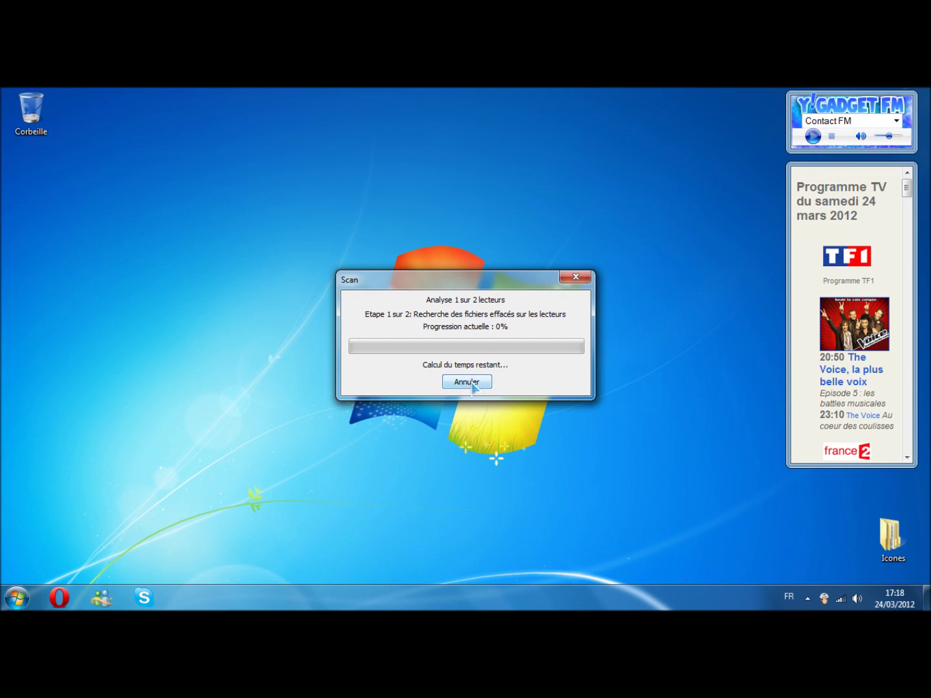
left_click_drag(466, 282, 490, 271)
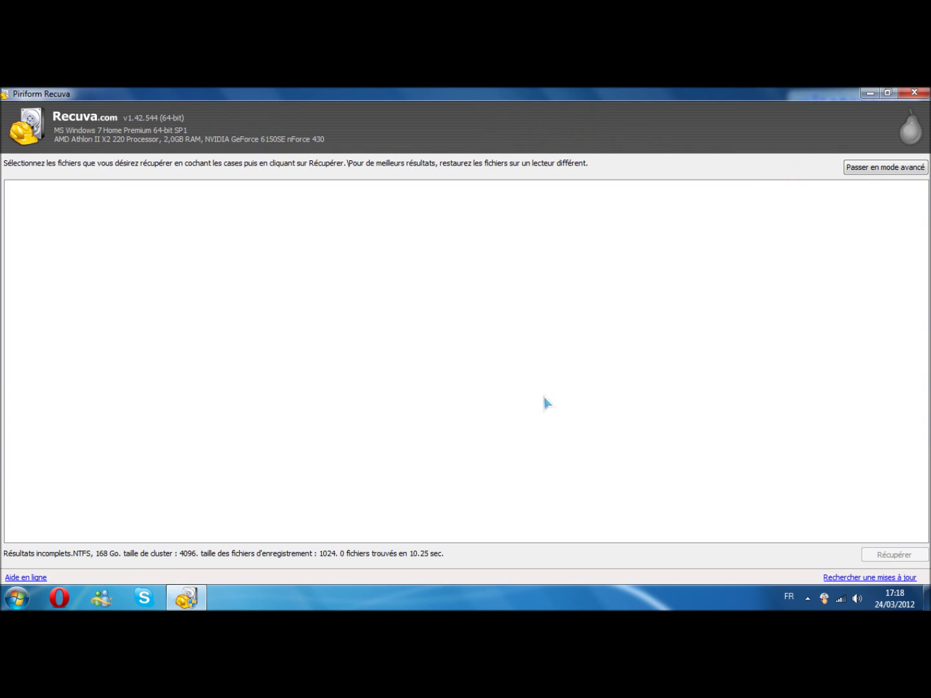
Switch the results to advanced mode and clear the image and Recycle Bin filter.
double_click(312, 97)
double_click(311, 97)
left_click(866, 170)
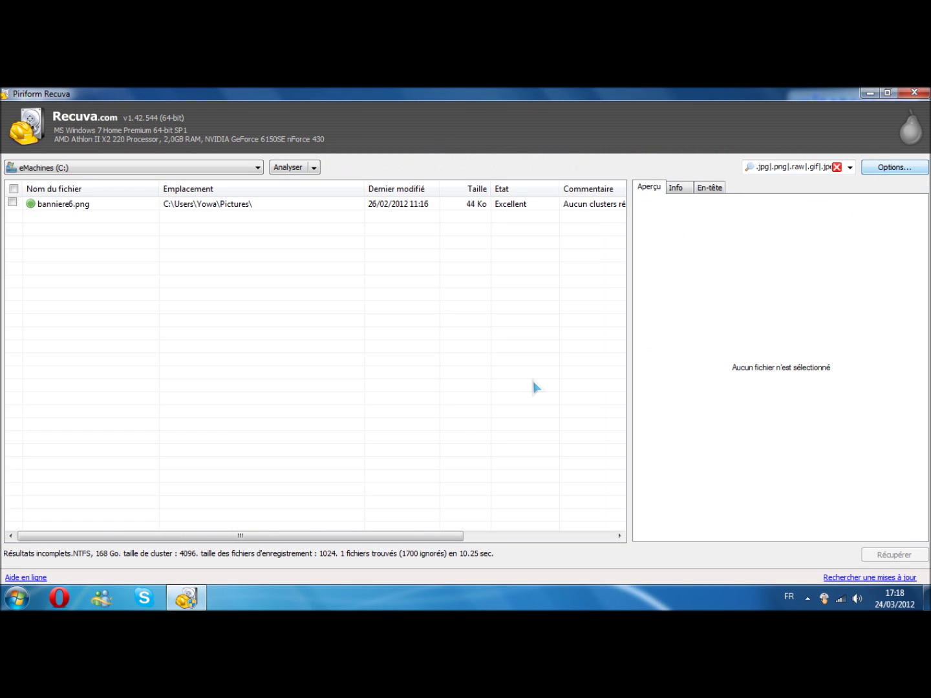
double_click(808, 165)
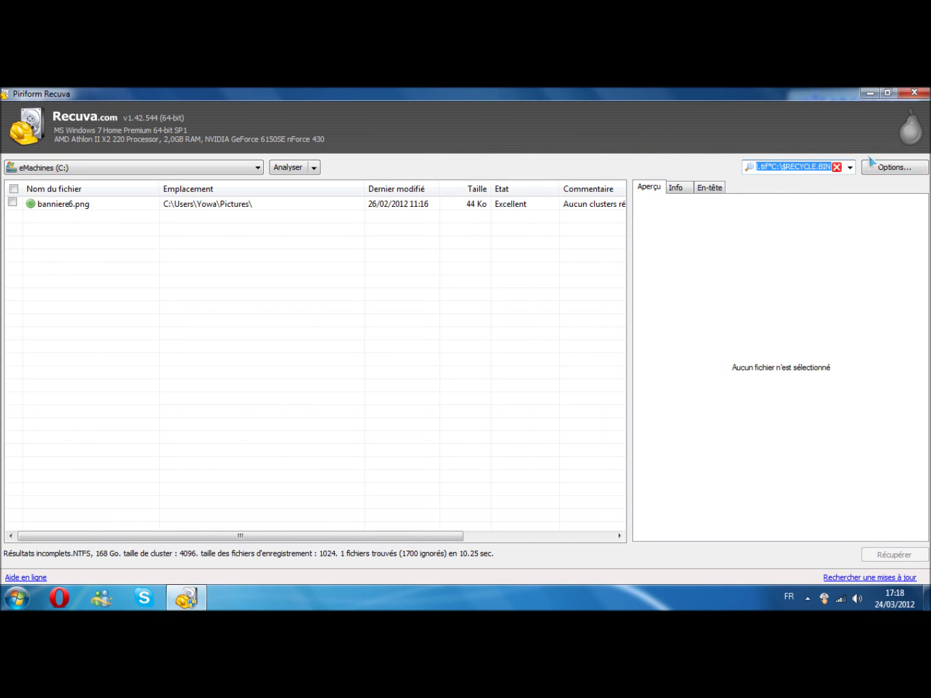
key("BackSpace")
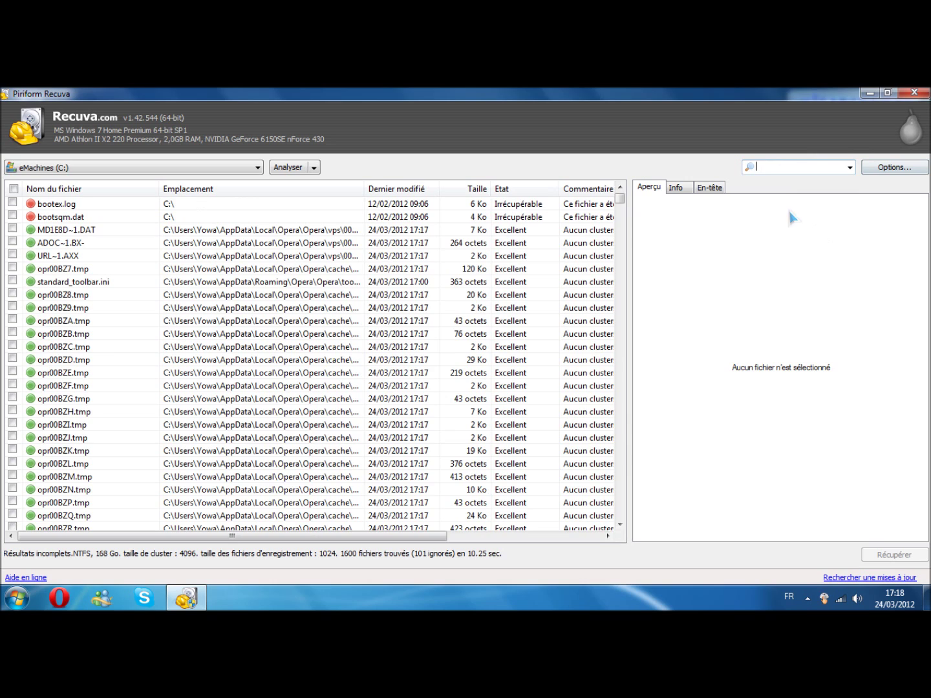
Examine the available file-type filters and the Info and En-tête views of the results.
left_click(850, 168)
left_click(851, 169)
left_click(849, 168)
left_click(850, 168)
left_click(689, 189)
left_click(703, 189)
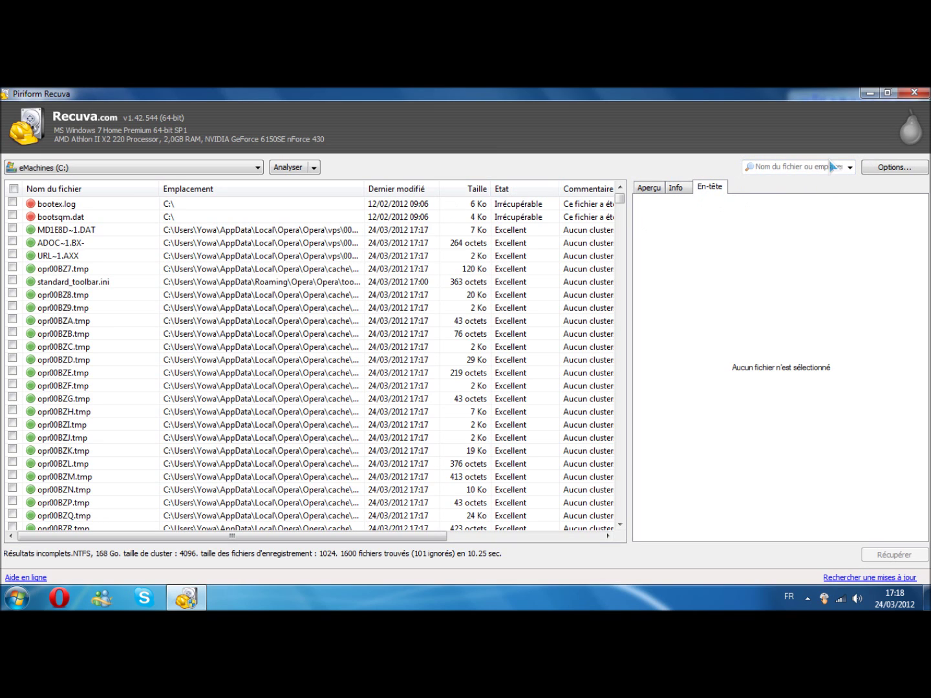
left_click(812, 168)
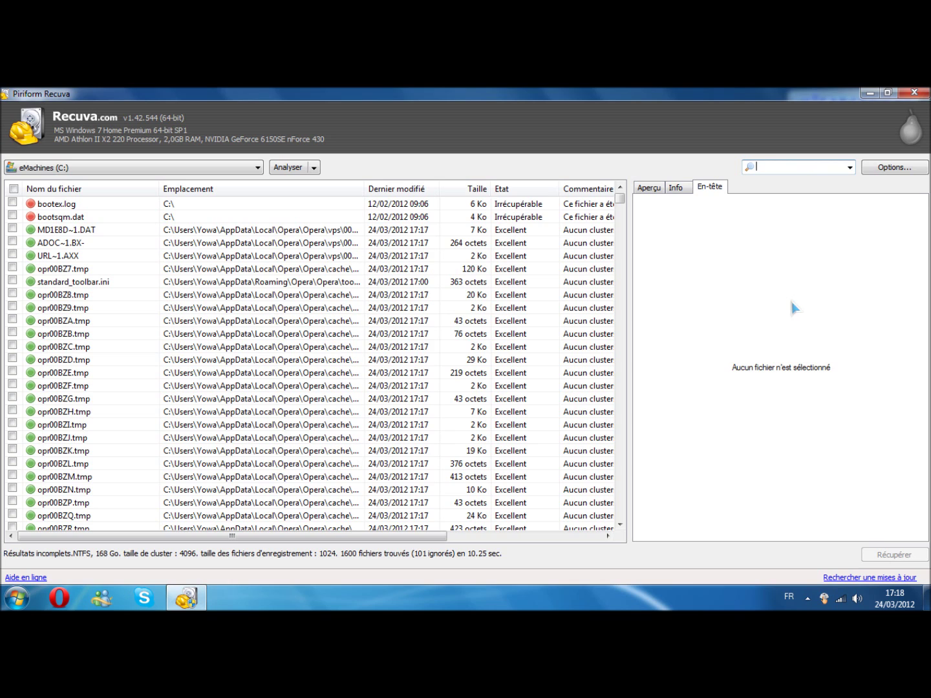
left_click(200, 274)
Examine the drives available for analysis and the unfiltered list of deleted files from start to end.
left_click(256, 169)
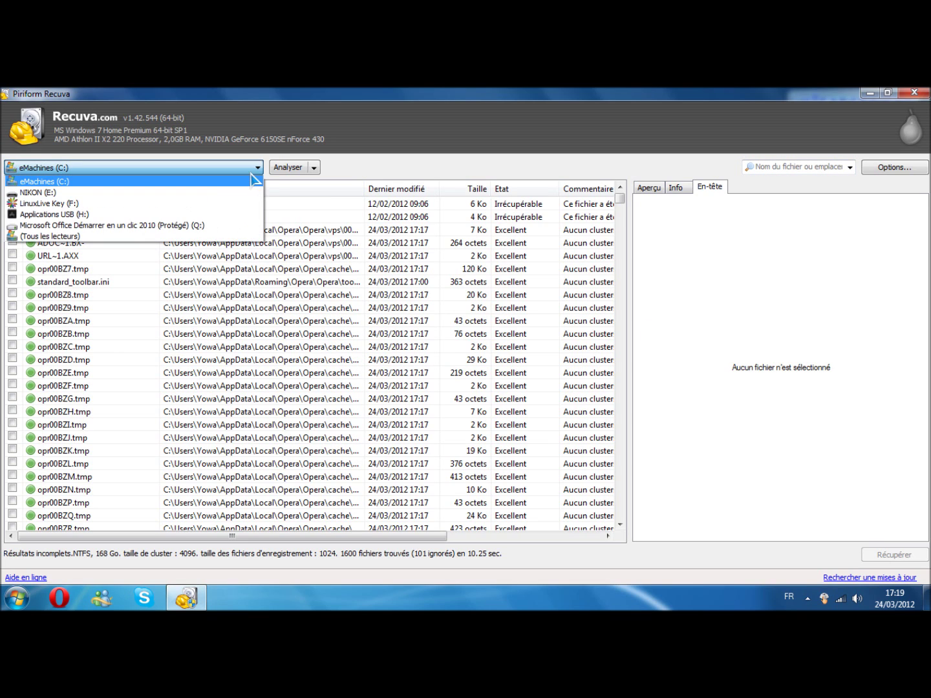
left_click(302, 309)
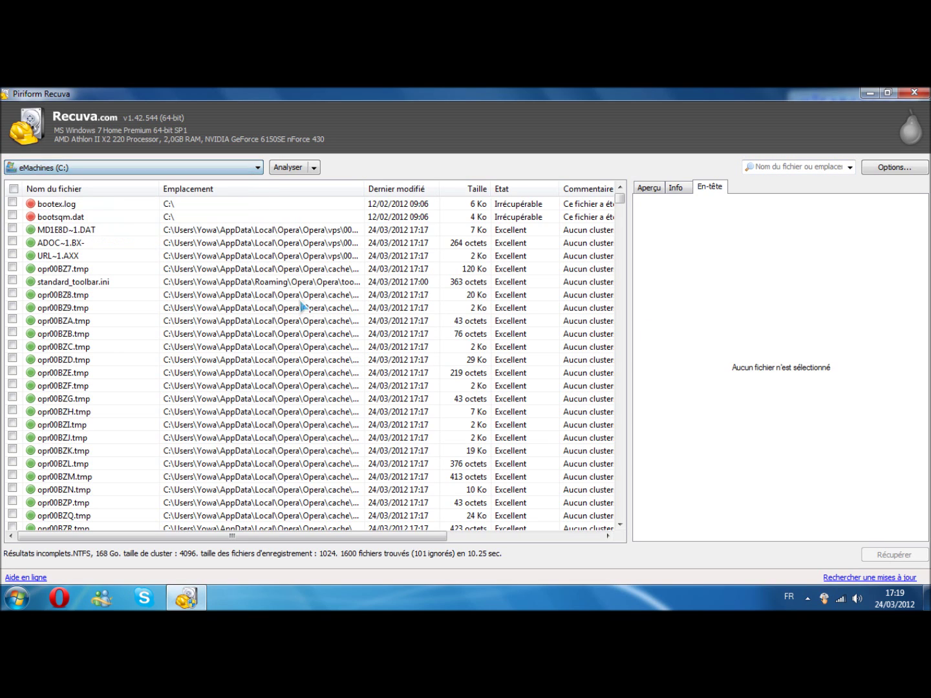
left_click(256, 171)
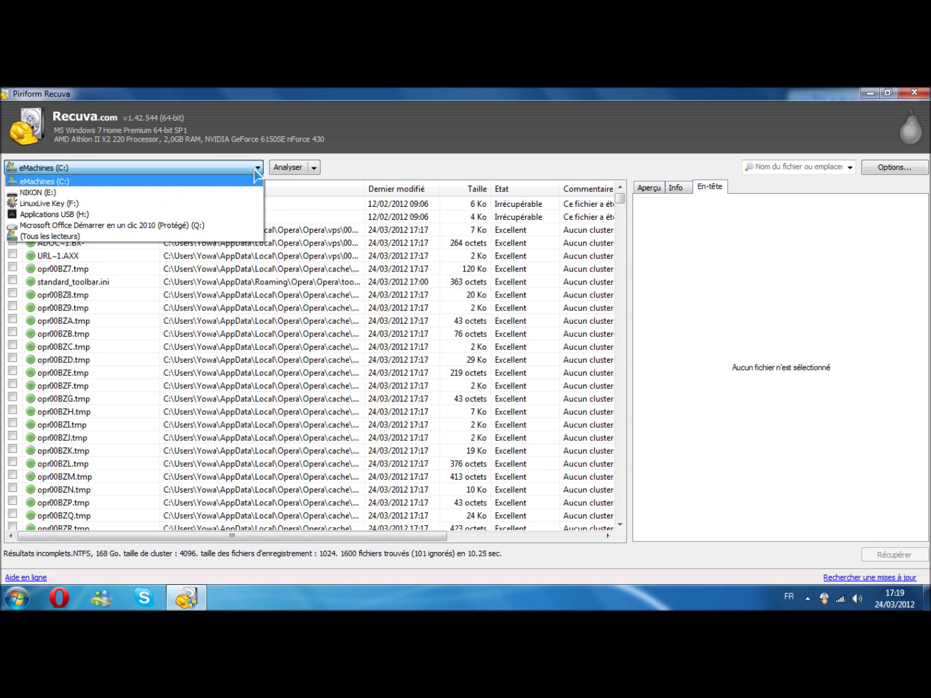
left_click(227, 214)
scroll(359, 329, "down", 2)
scroll(360, 330, "up", 2)
left_click_drag(619, 206, 607, 530)
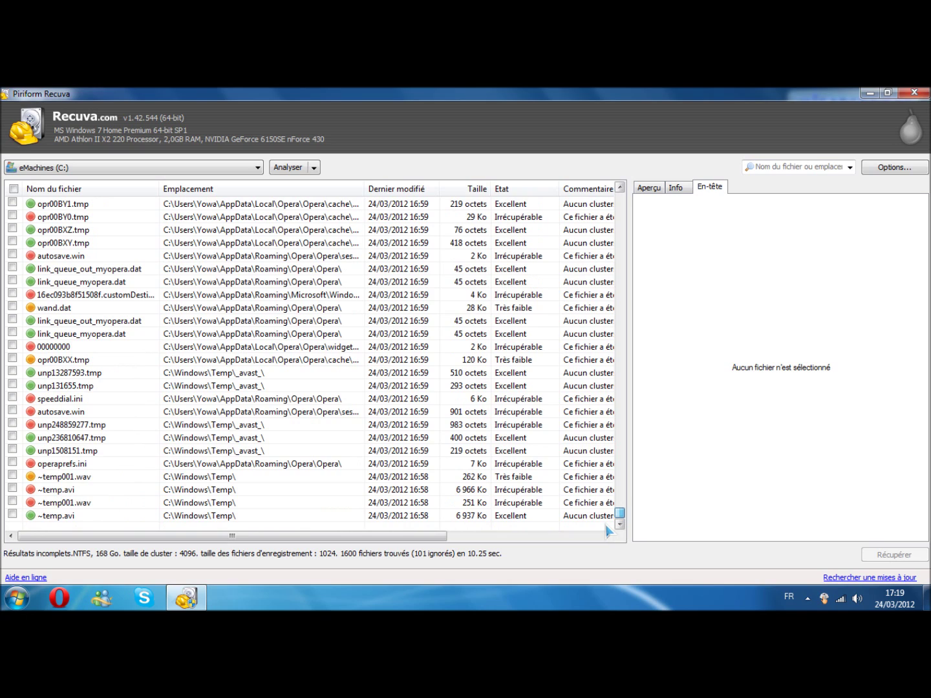
left_click_drag(607, 530, 660, 201)
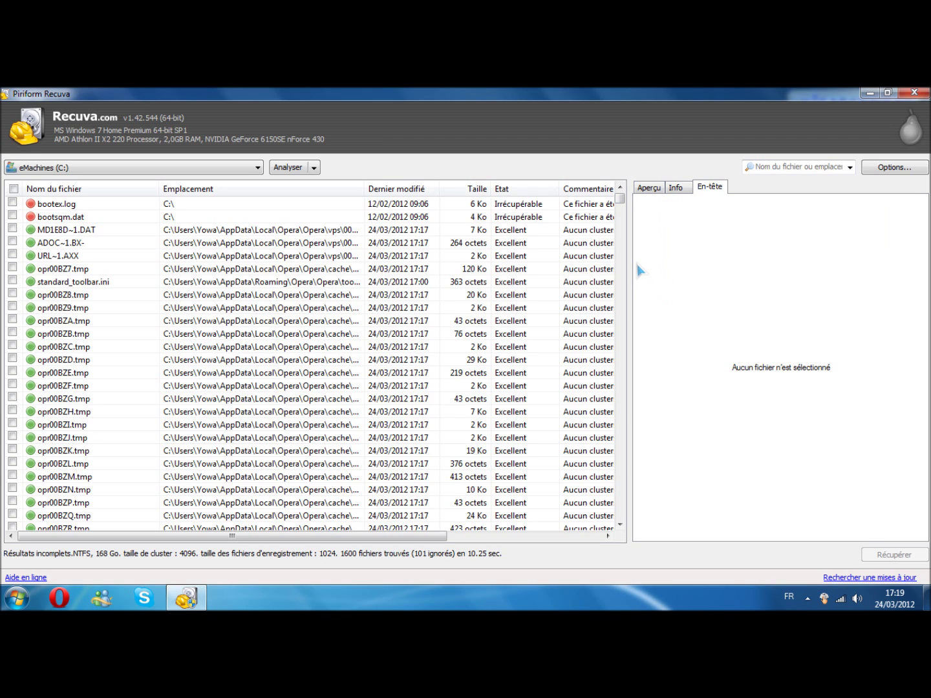
Look through the Aperçu, Info and En-tête views and the first deleted files, briefly selecting bootex.log.
left_click(649, 194)
left_click(677, 189)
left_click(710, 190)
left_click(653, 192)
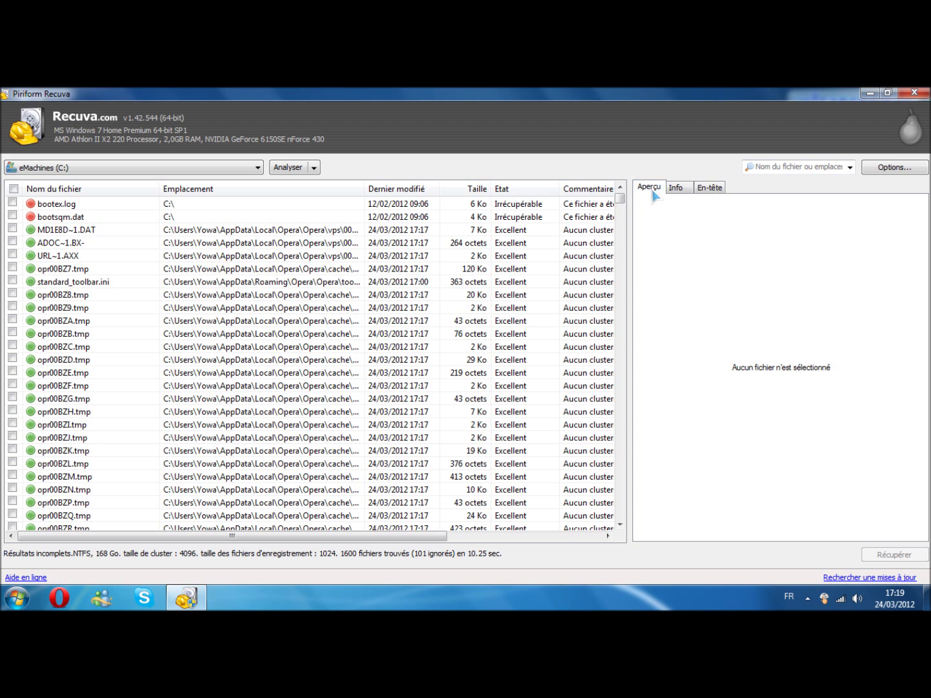
scroll(617, 200, "down", 5)
scroll(618, 201, "up", 5)
scroll(627, 201, "down", 6)
scroll(627, 208, "up", 3)
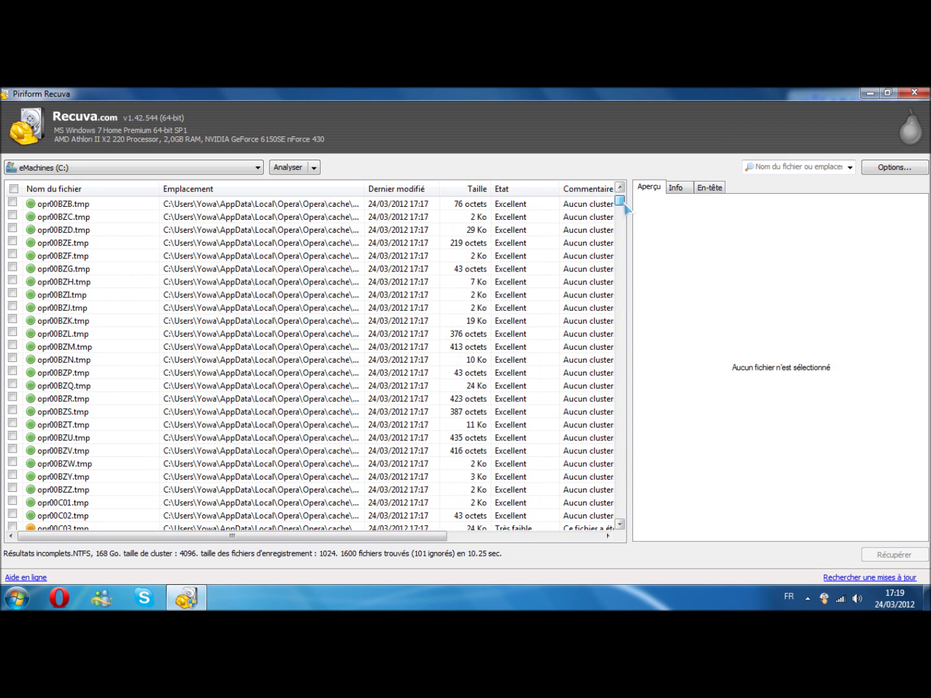
scroll(628, 208, "up", 4)
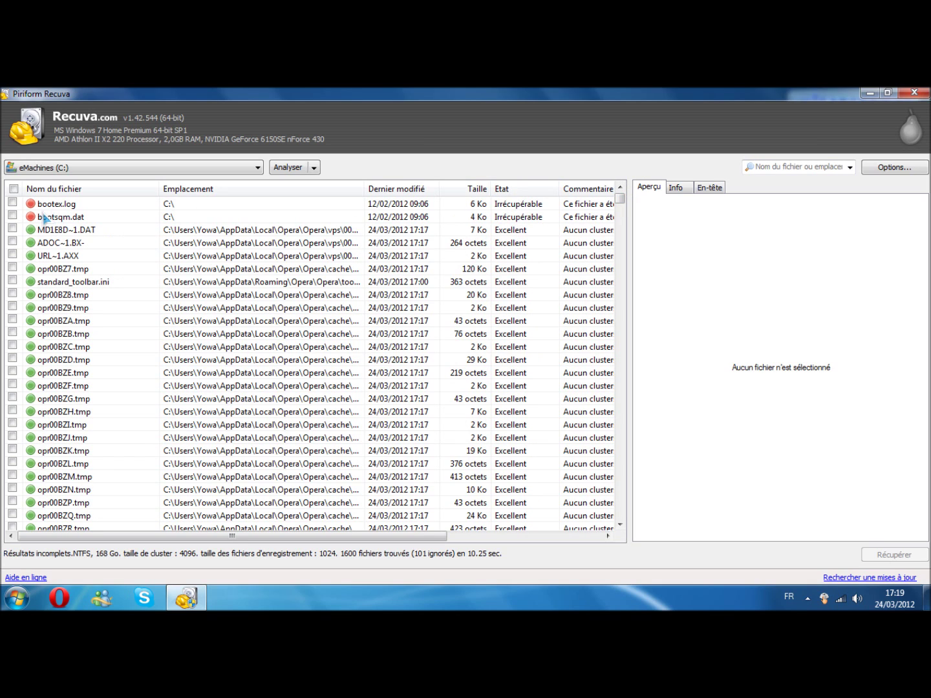
left_click(13, 211)
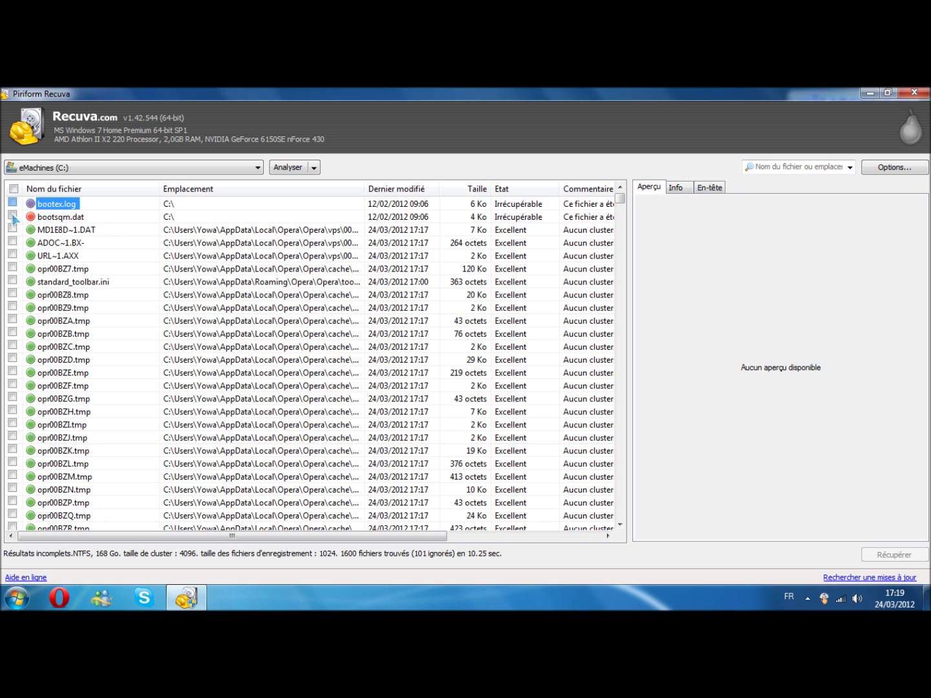
left_click(516, 259)
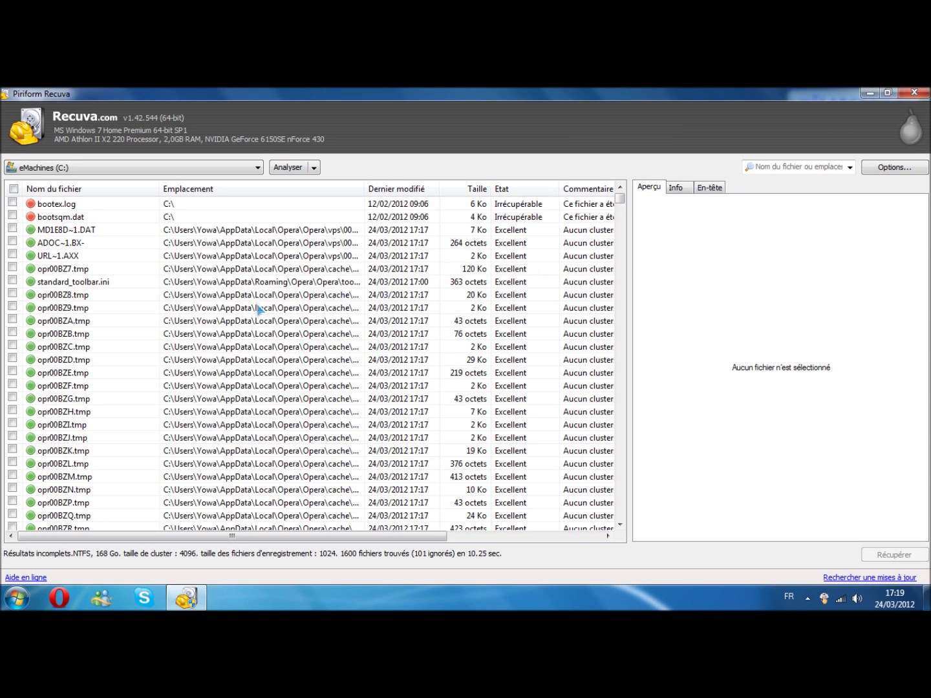
Filter the deleted files by type, trying Images and settling on Musique.
left_click_drag(619, 241, 621, 269)
left_click(849, 167)
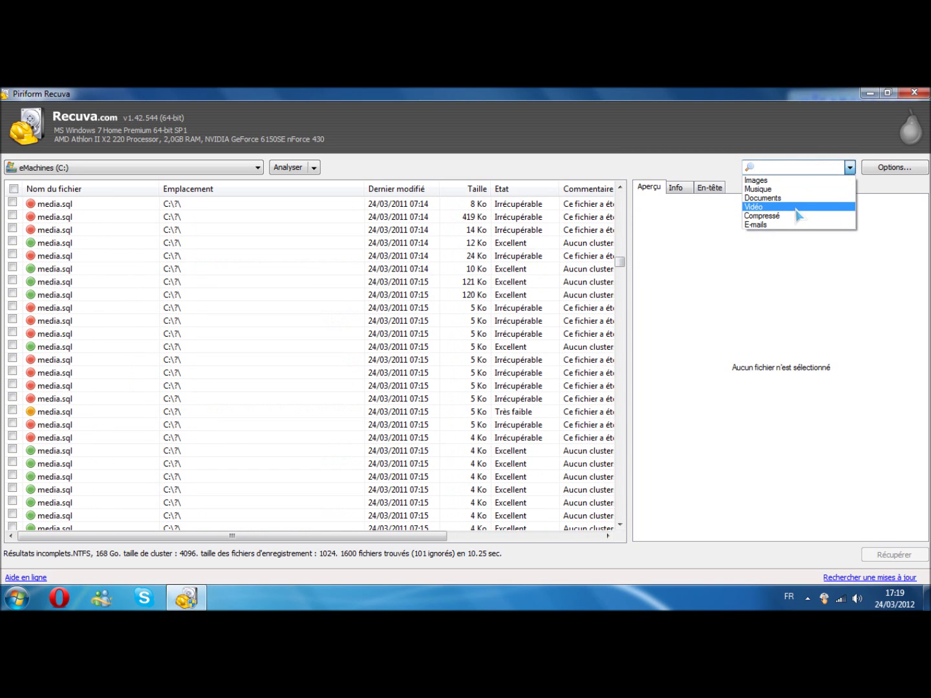
left_click(790, 182)
left_click(850, 167)
left_click(837, 187)
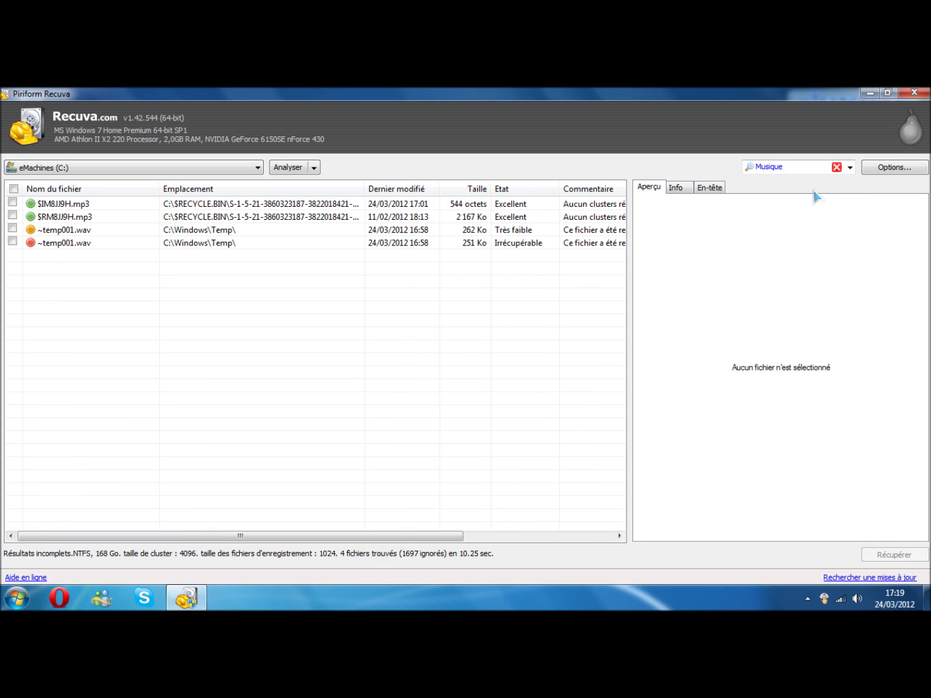
Compare the two MP3 files from the Recycle Bin and select $RM8JJ9H.mp3.
left_click(72, 205)
left_click(64, 219)
left_click(72, 206)
left_click(74, 219)
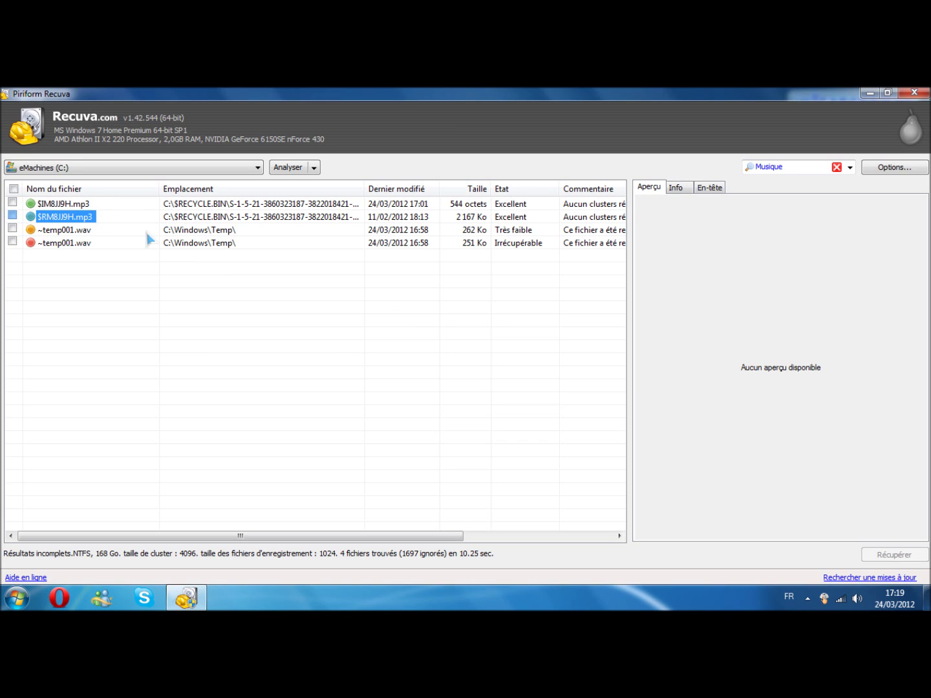
left_click_drag(441, 539, 370, 531)
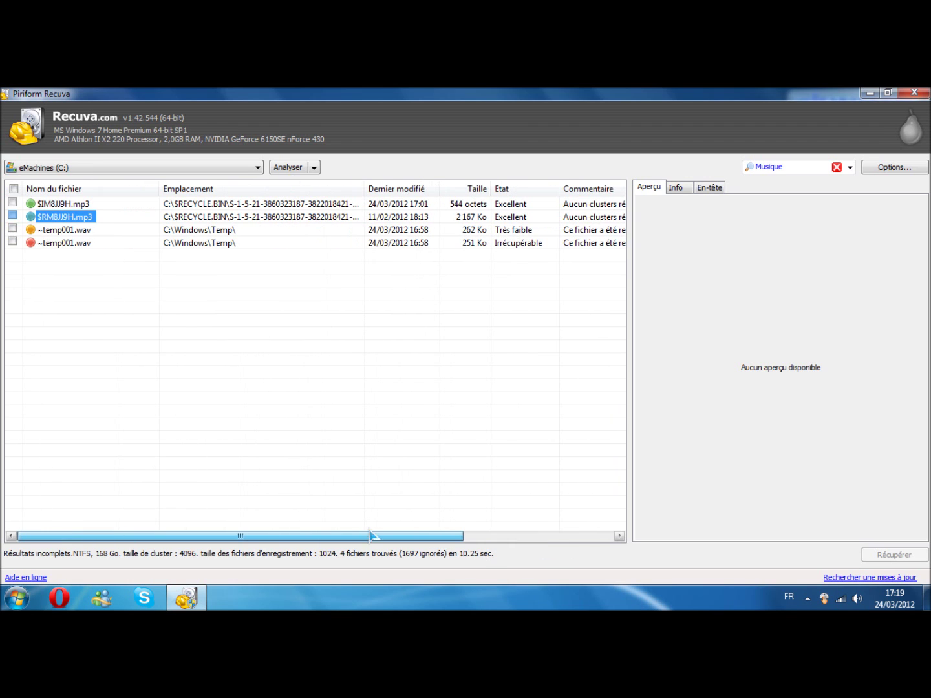
Mark $IM8JJ9H.mp3 and $RM8JJ9H.mp3 and recover them to the Bureau, accepting the restore onto the same drive.
right_click(36, 222)
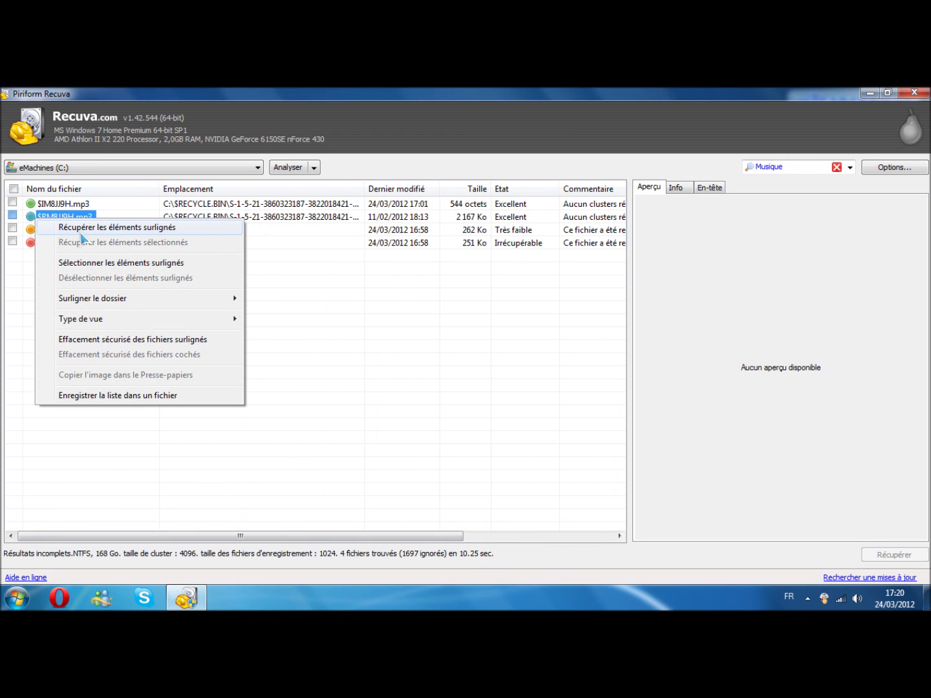
left_click(362, 345)
left_click(13, 215)
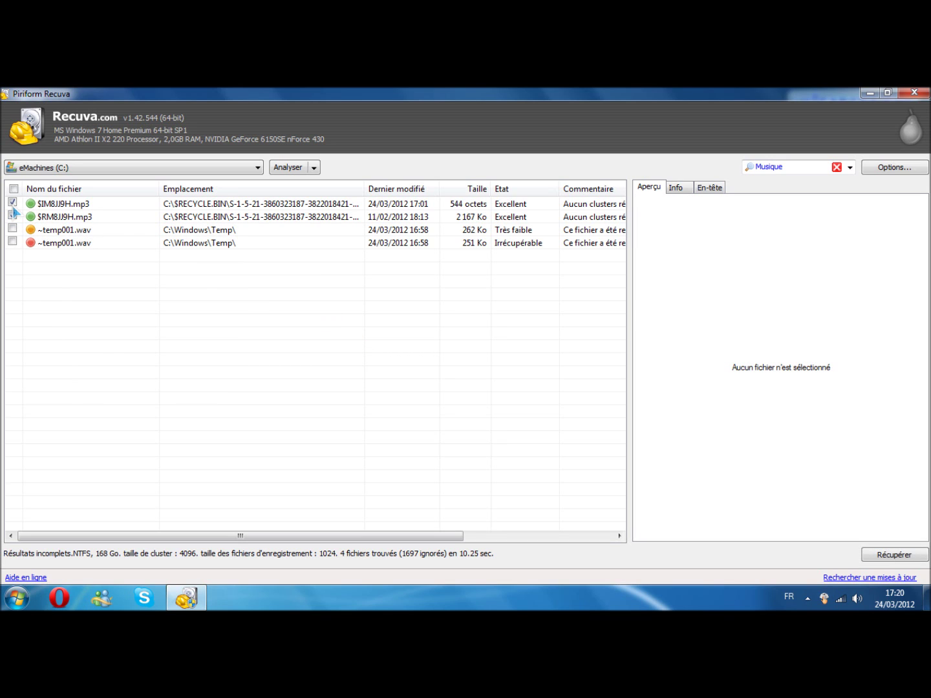
left_click(866, 556)
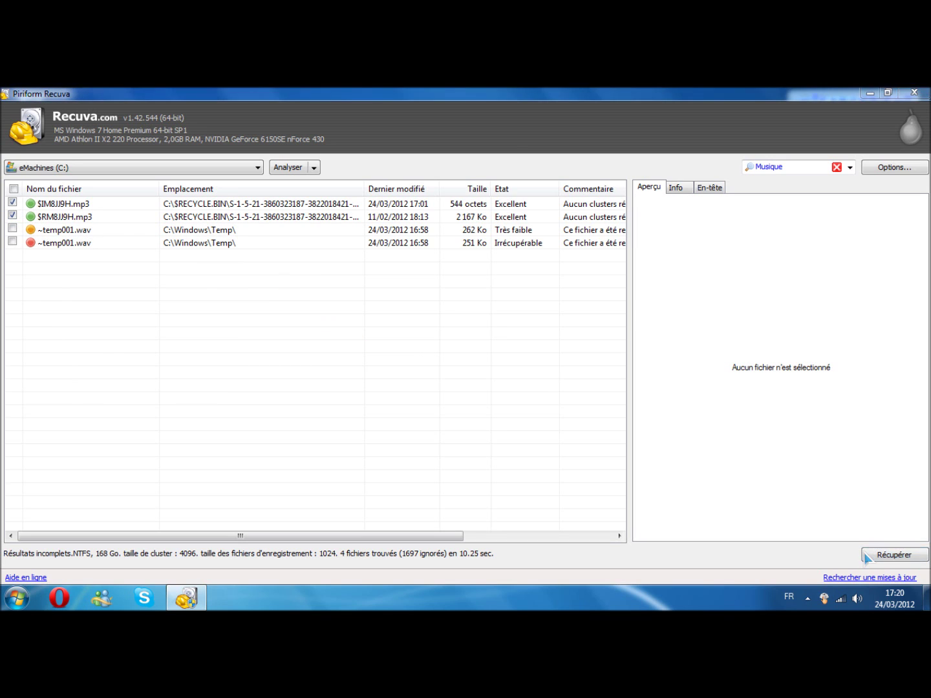
left_click(381, 287)
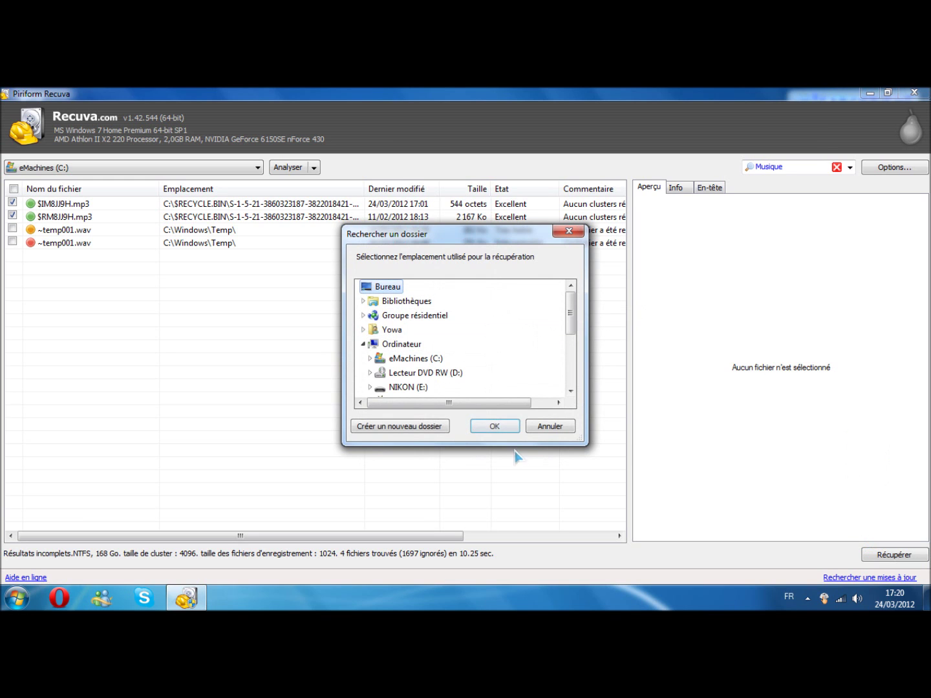
left_click(496, 428)
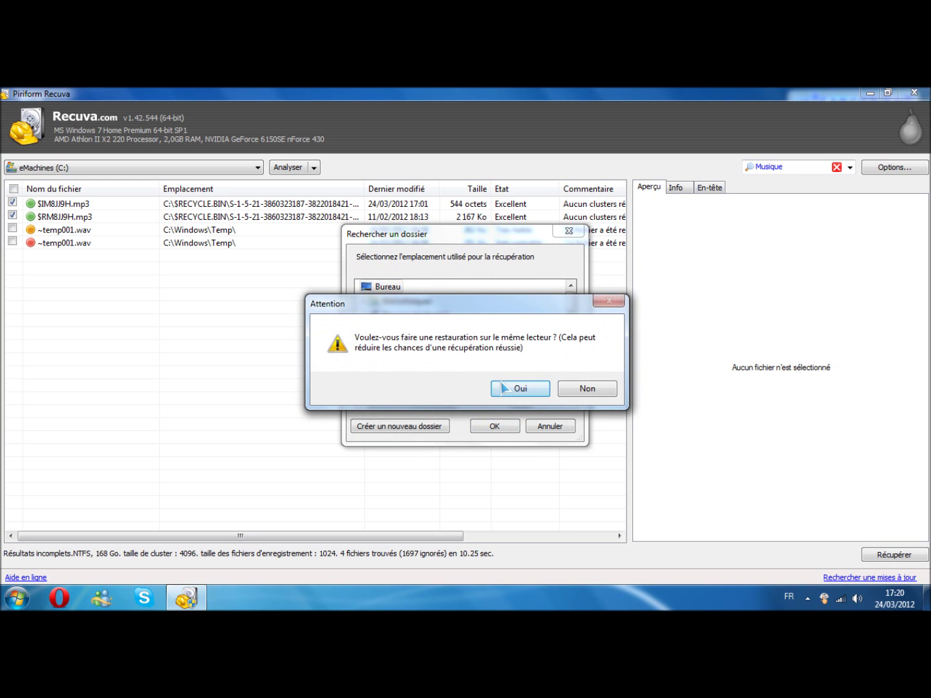
left_click_drag(498, 309, 507, 306)
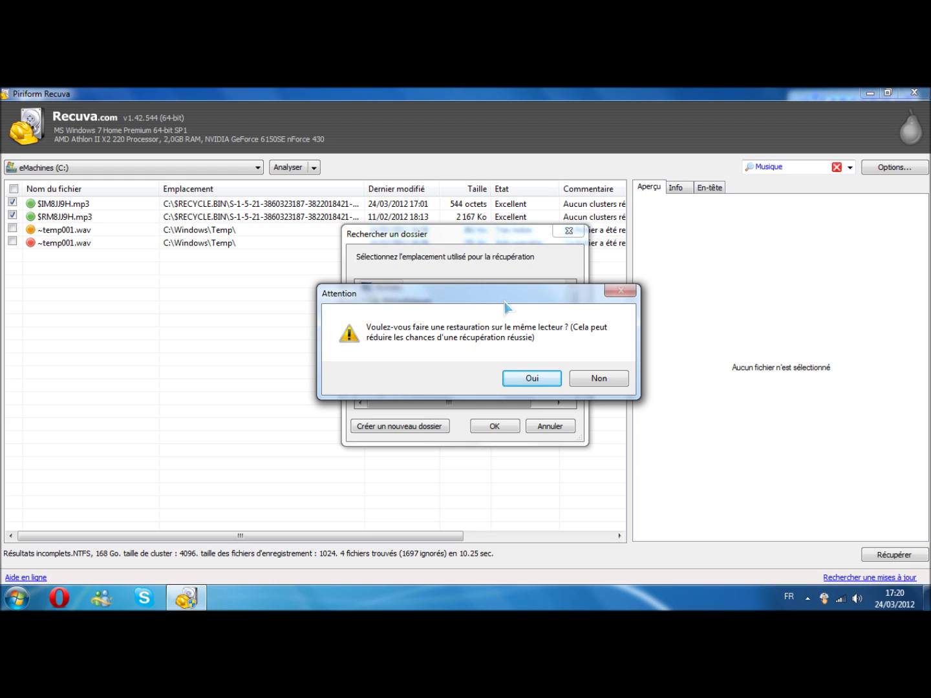
left_click(528, 378)
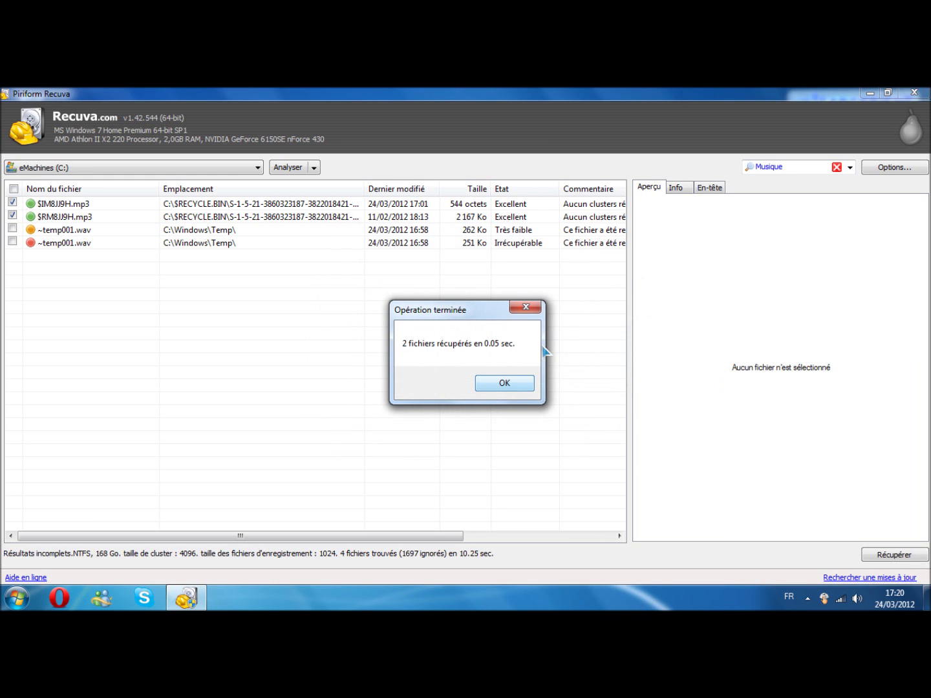
left_click(522, 383)
Try to play the recovered $RM8JJ9H.mp3 and $IM8JJ9H.mp3 from the desktop in Windows Media Player, closing the player each time.
left_click(927, 597)
left_click(18, 184)
double_click(18, 184)
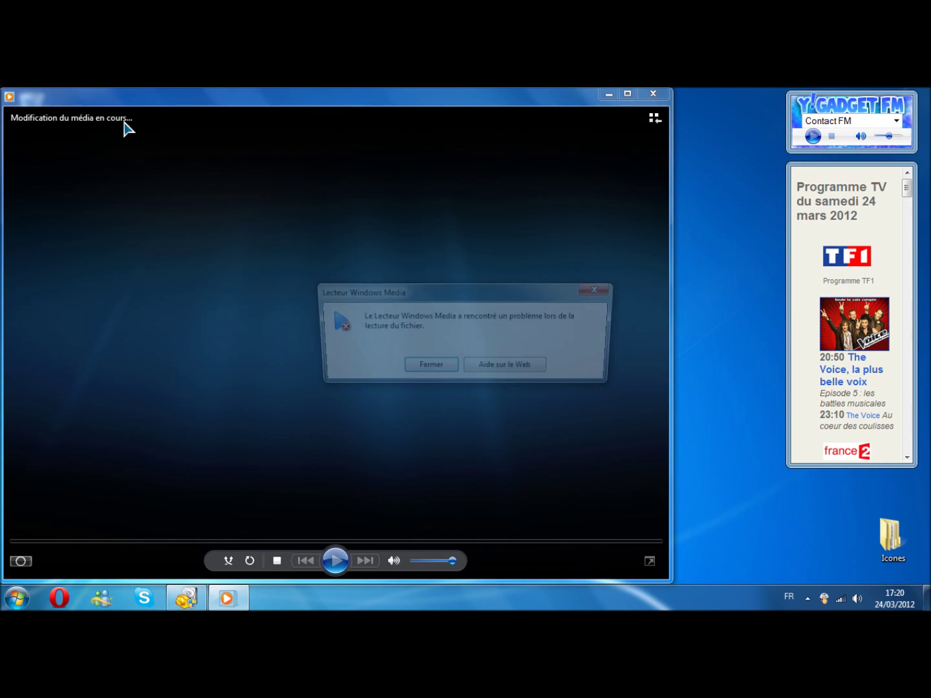
left_click(426, 372)
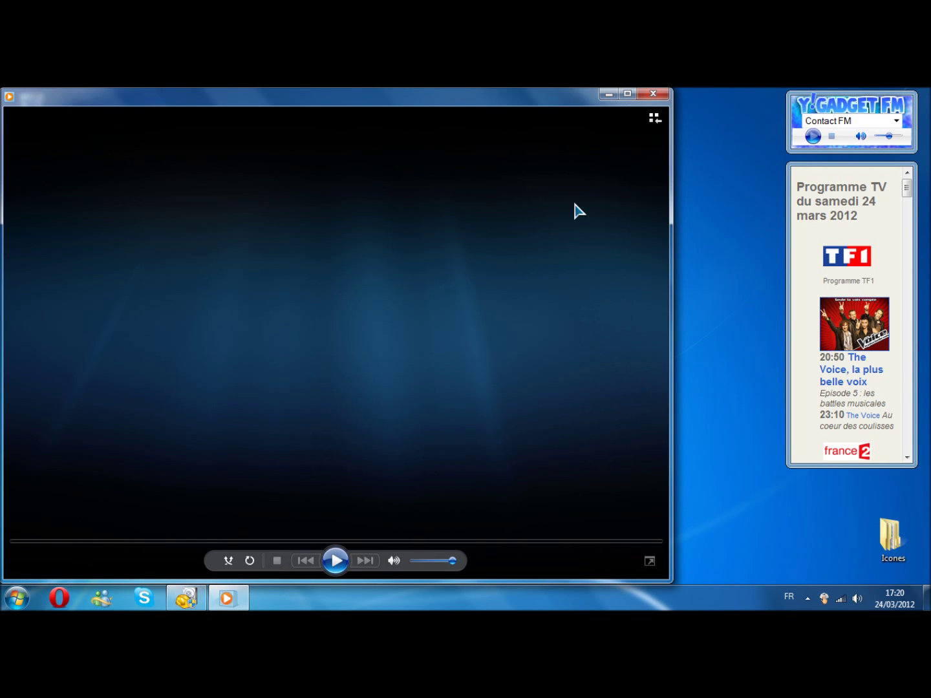
left_click(654, 94)
double_click(58, 254)
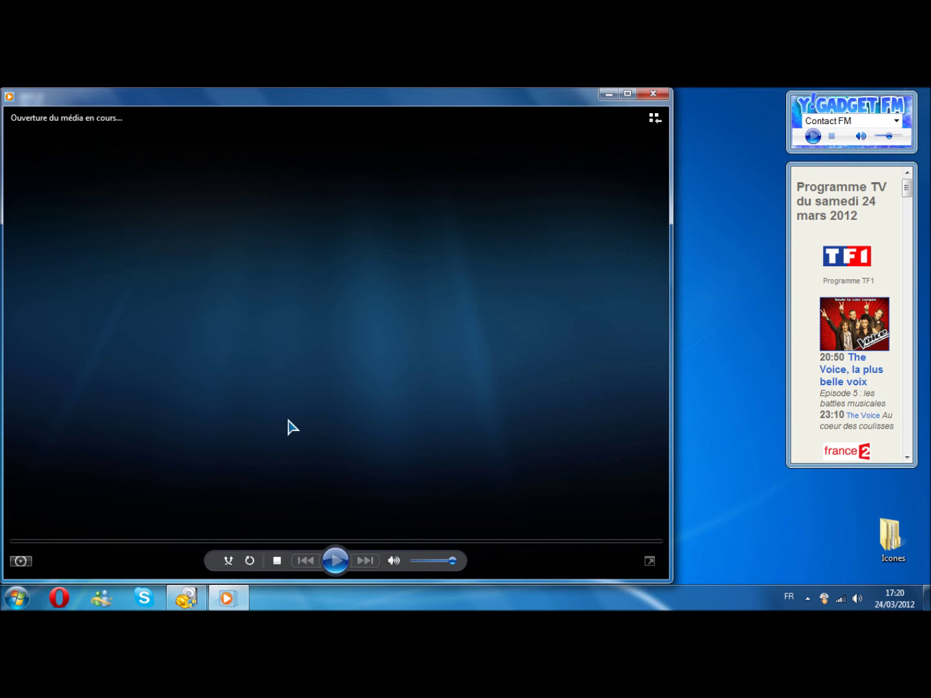
left_click(426, 373)
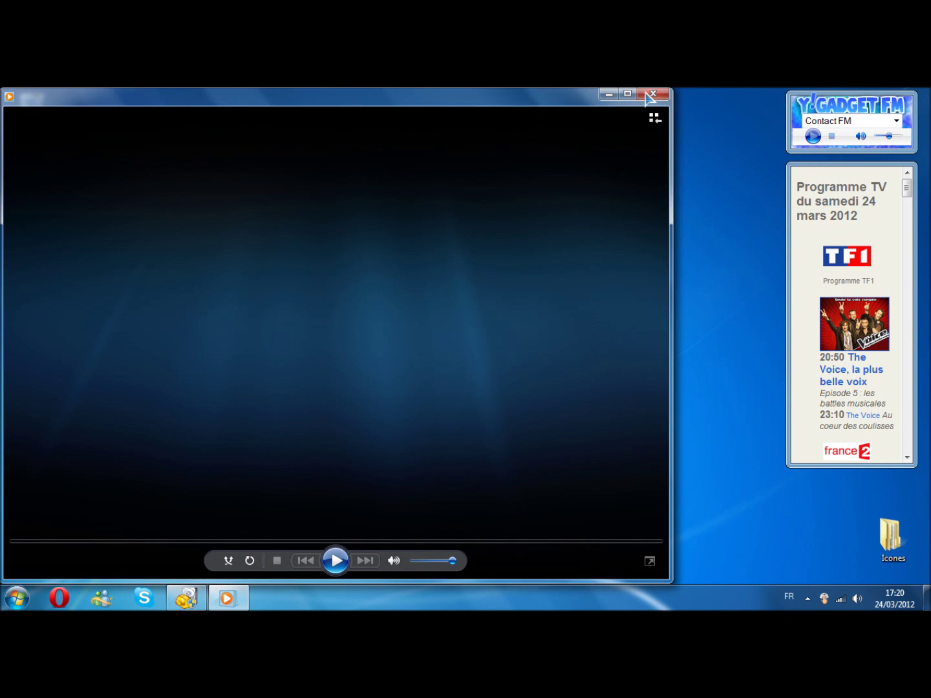
left_click(654, 94)
Try to play the recovered $IM8JJ9H.mp3 in VLC, then close VLC.
right_click(25, 258)
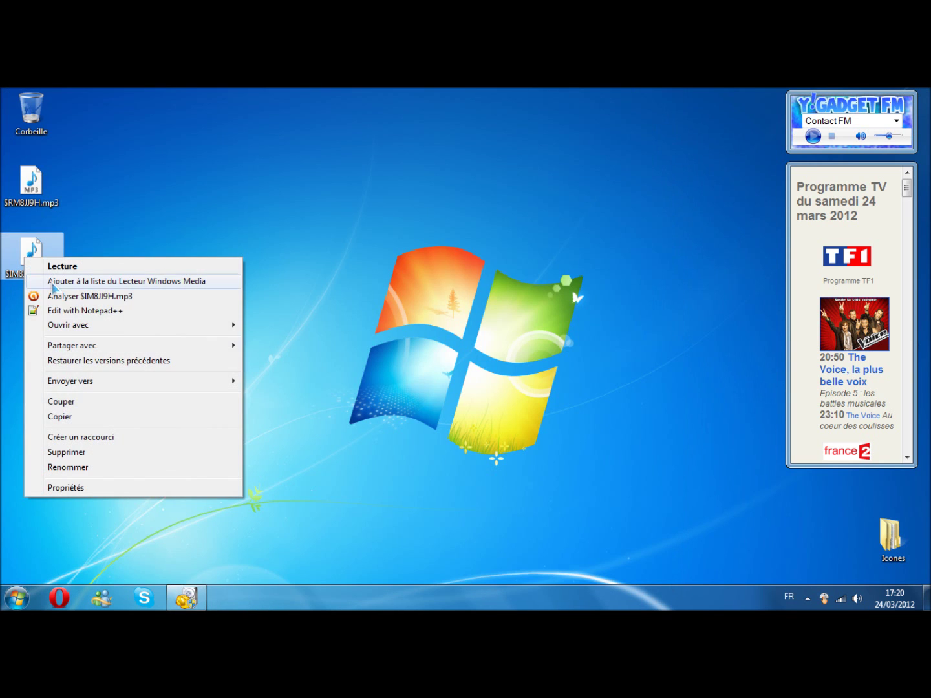
mouse_move(88, 330)
left_click(306, 352)
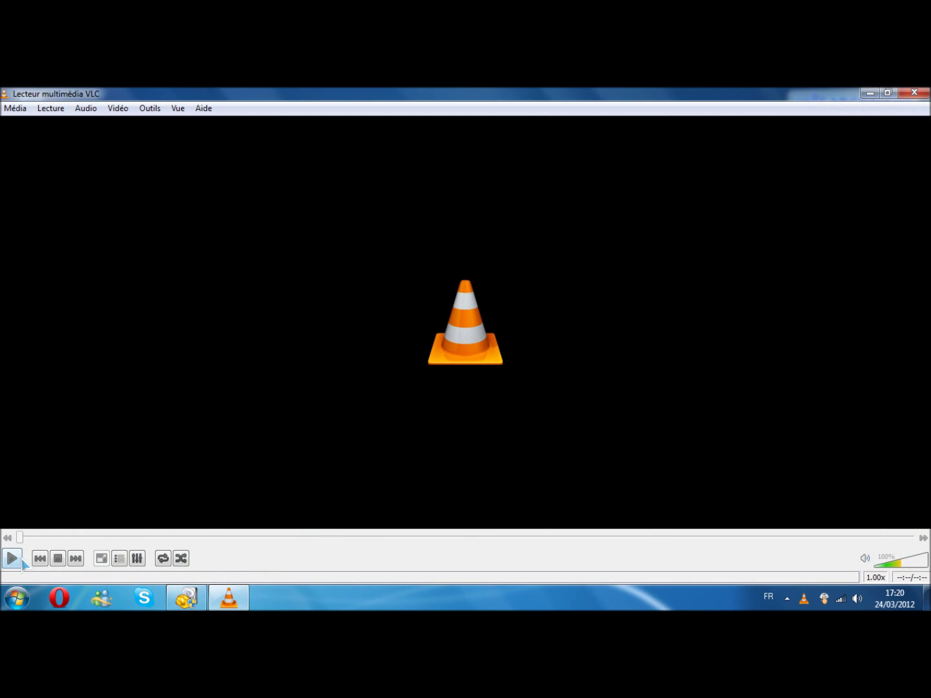
left_click(887, 92)
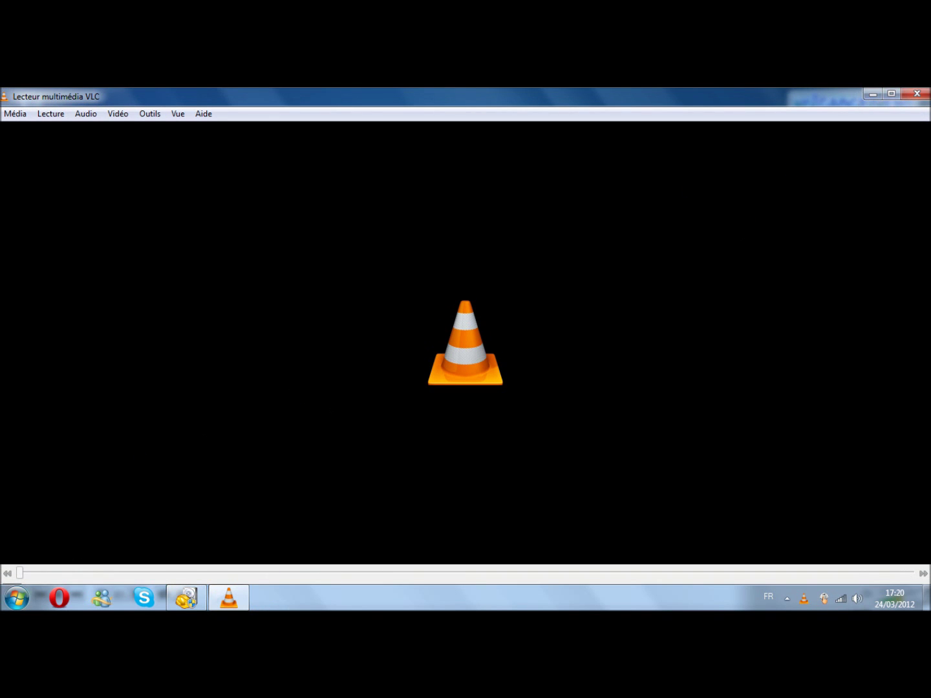
left_click(887, 96)
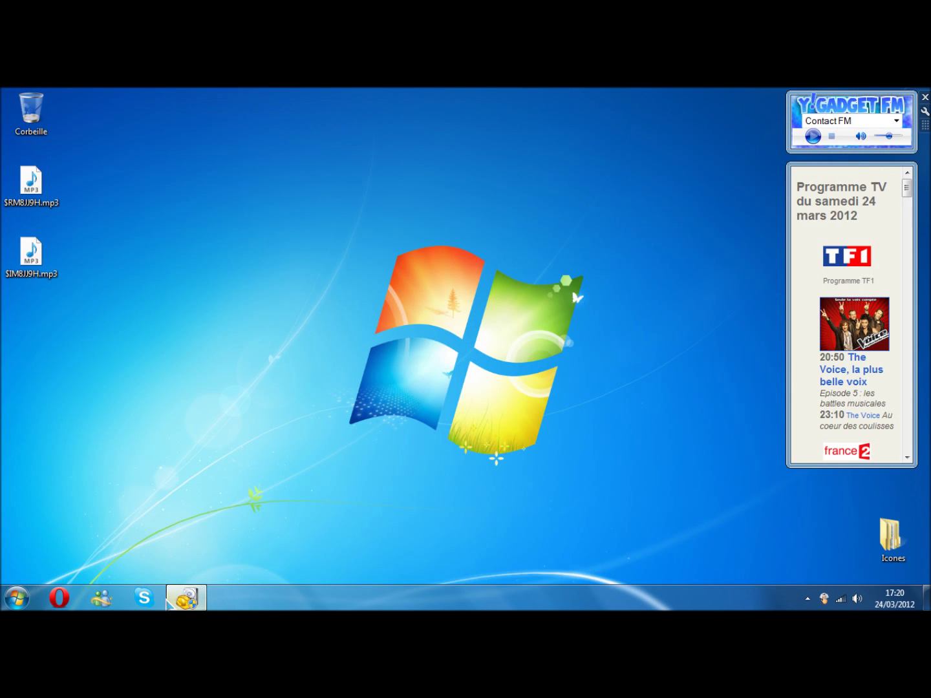
left_click(186, 598)
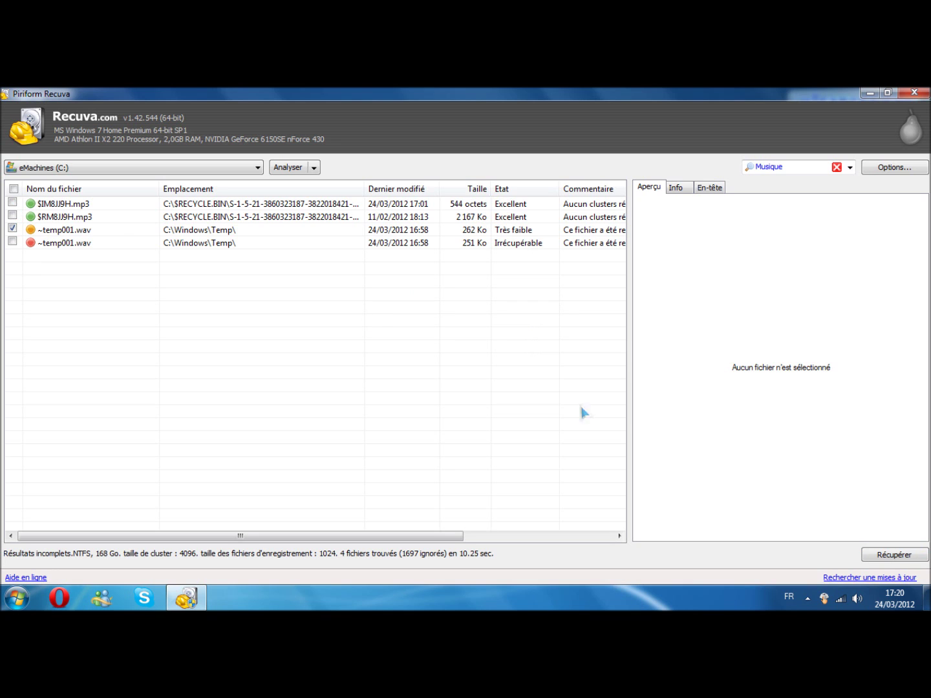
left_click(895, 556)
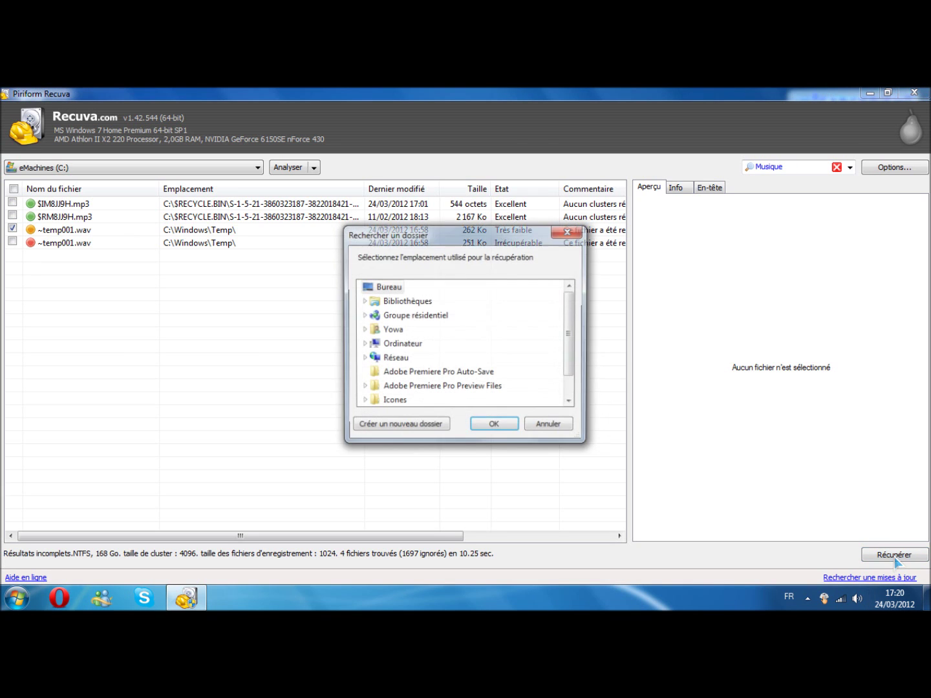
left_click(500, 426)
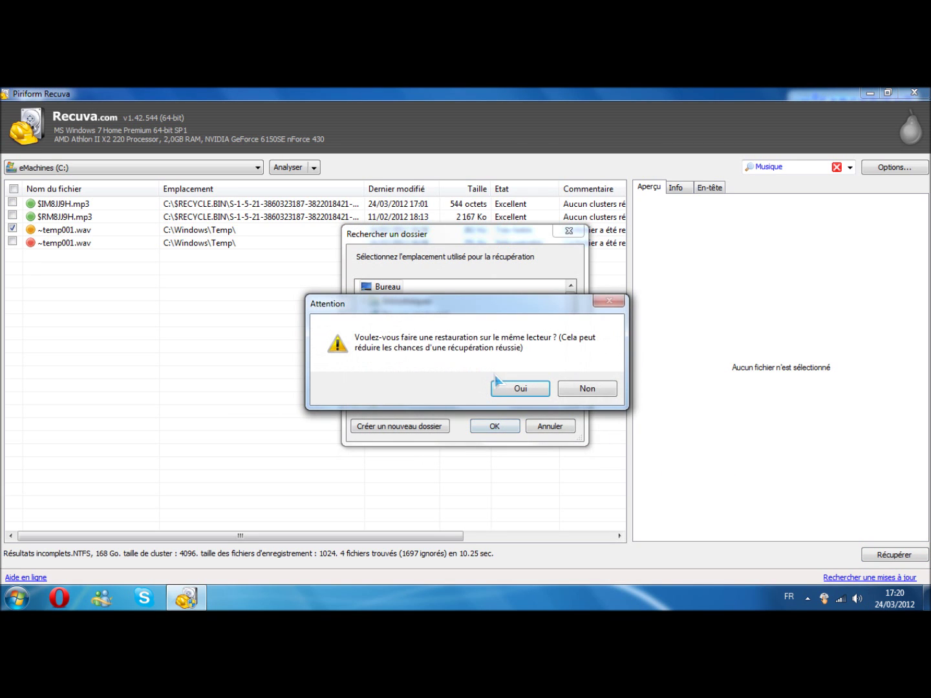
left_click(585, 389)
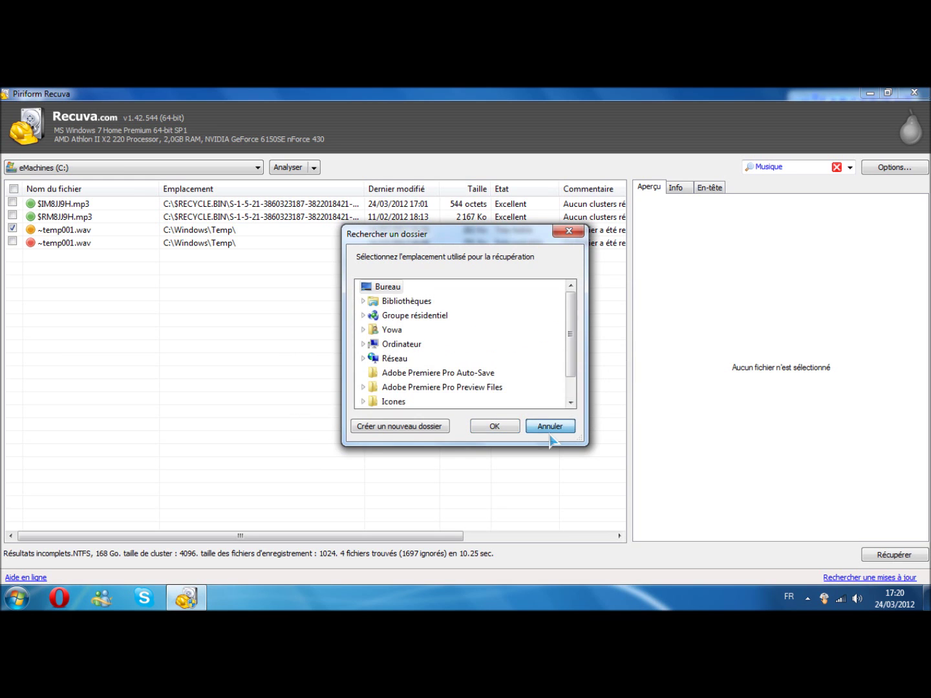
left_click(550, 427)
left_click(13, 228)
Mark both deleted MP3 files again in Recuva and move their recovered desktop copies to the Corbeille.
left_click(12, 215)
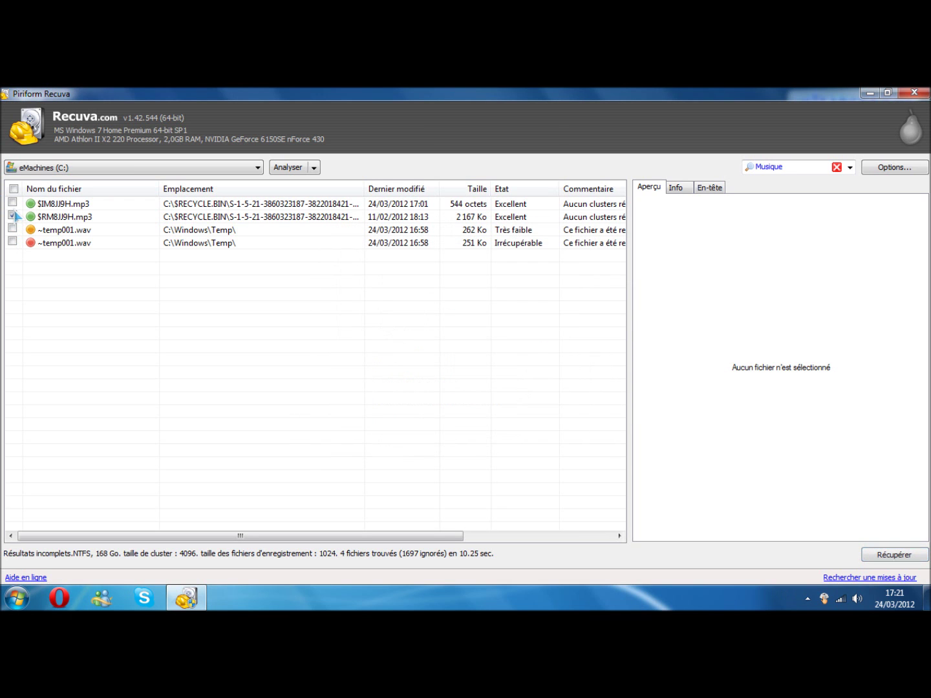
double_click(225, 94)
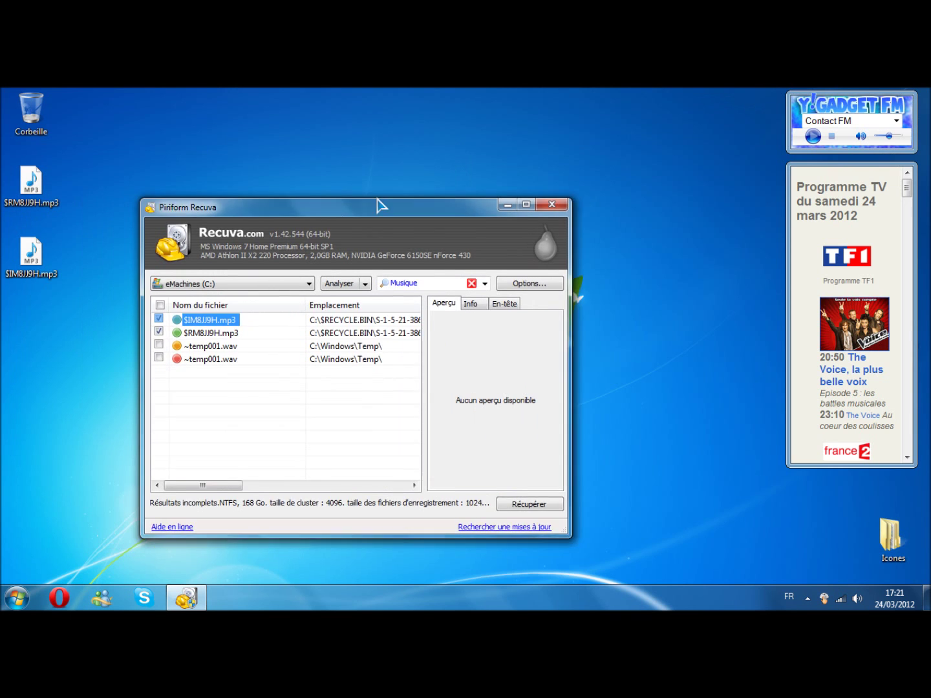
left_click_drag(17, 284, 32, 111)
left_click_drag(33, 162, 34, 112)
left_click_drag(206, 202, 250, 91)
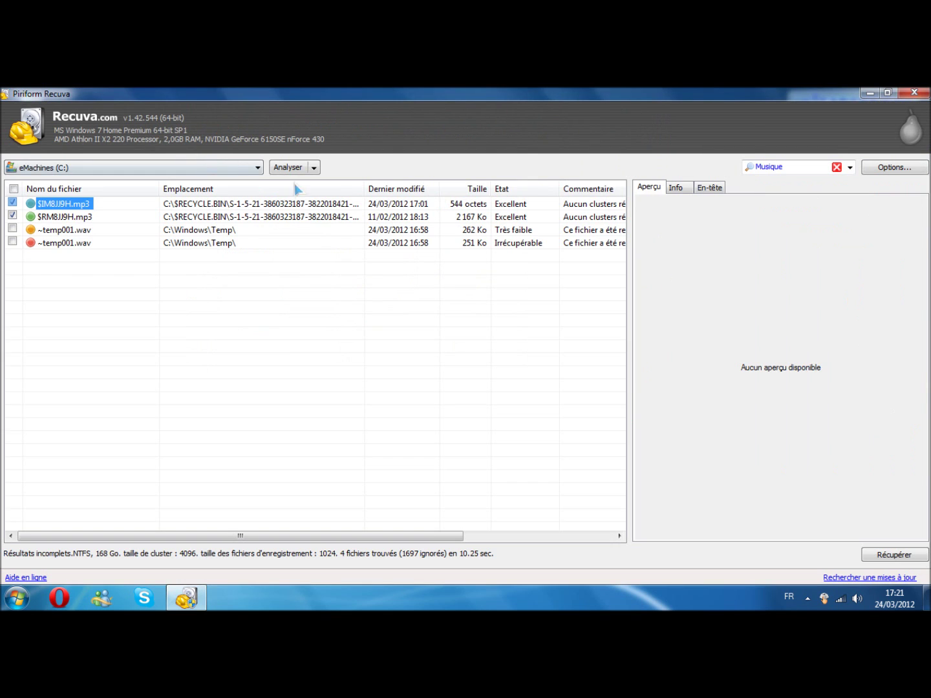
Recover the two marked MP3 files to the Applications USB (H:) drive.
left_click(891, 557)
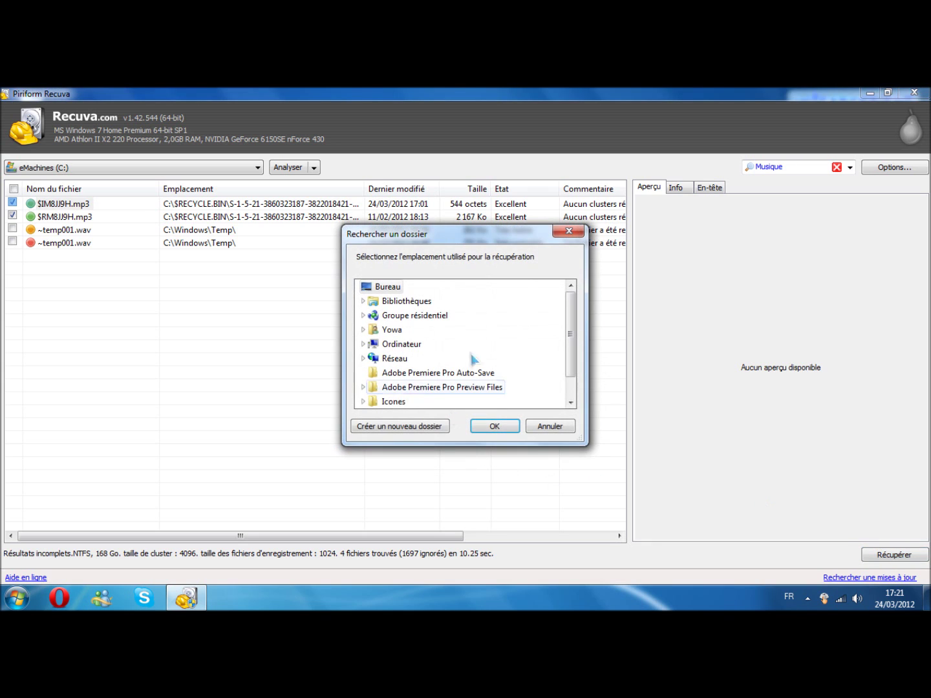
left_click(399, 346)
scroll(571, 345, "down", 1)
scroll(571, 345, "down", 1)
left_click(414, 343)
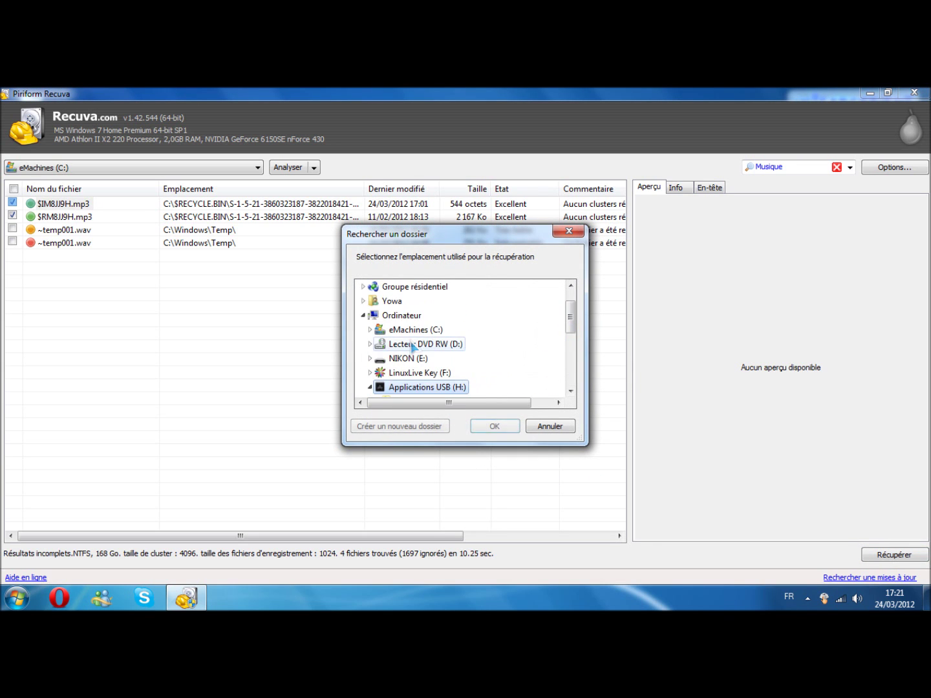
left_click(484, 426)
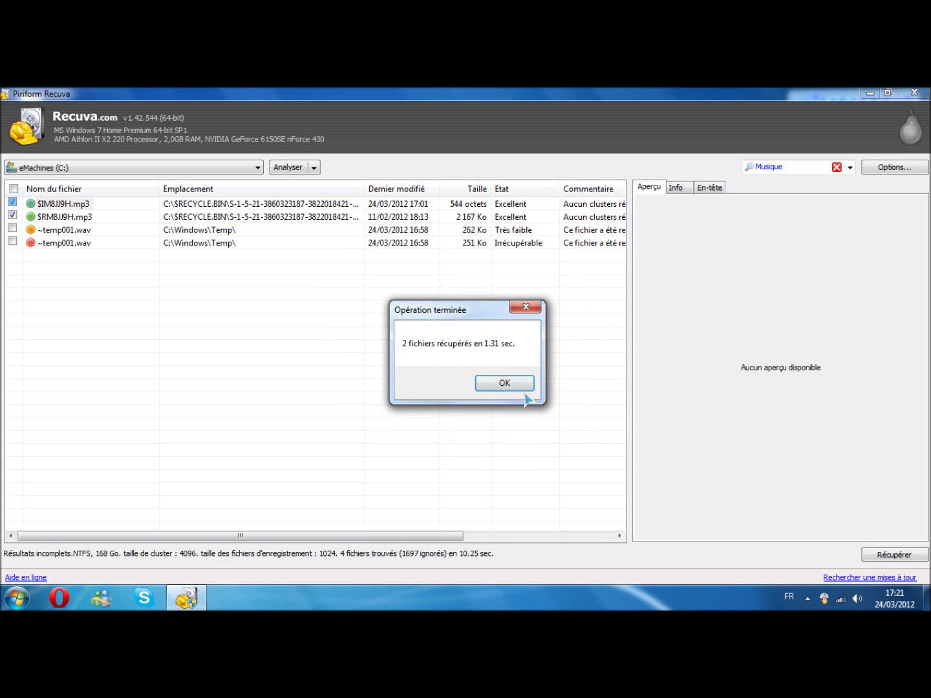
left_click(514, 385)
Open the Applications USB (H:) drive in Windows Explorer to look for the recovered MP3 files.
key("super")
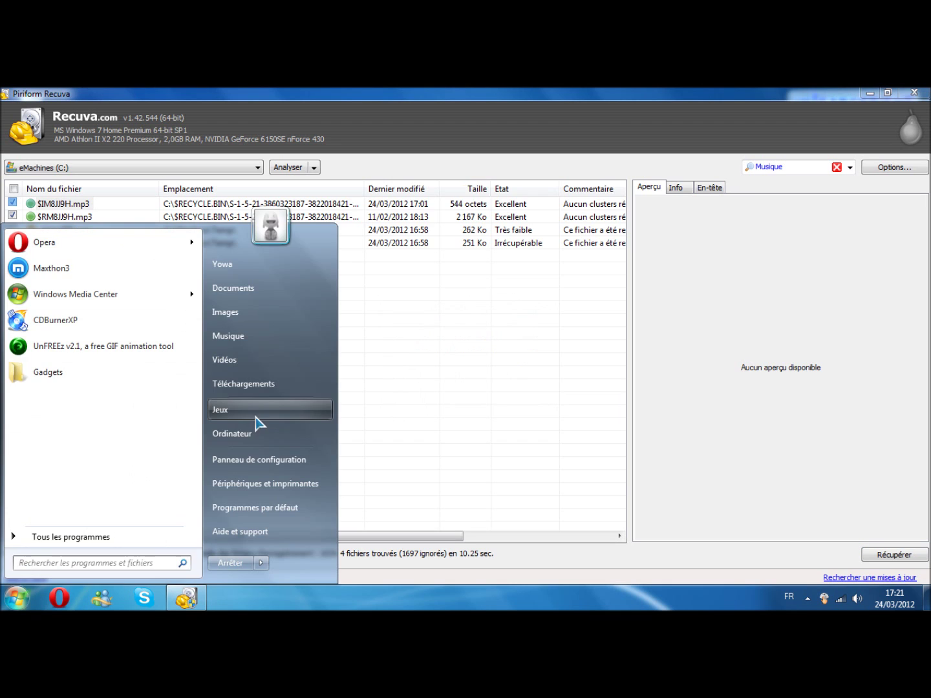
key("Escape")
key("super+e")
scroll(514, 333, "down", 1)
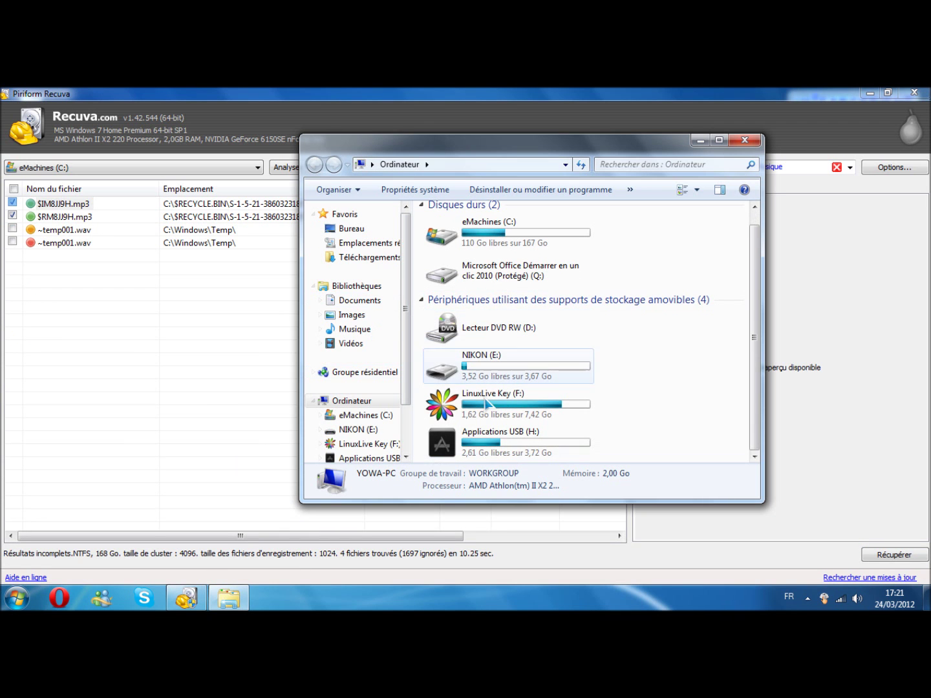
left_click(478, 443)
double_click(479, 445)
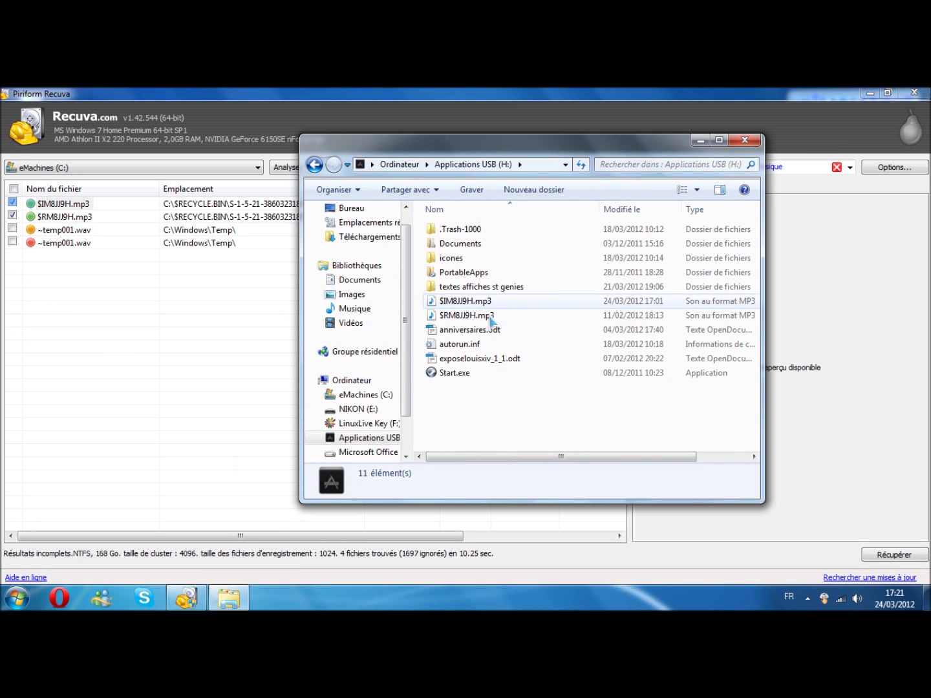
Try to play $RM8JJ9H.mp3 from the USB drive in Windows Media Player, then close the player.
left_click(468, 317)
double_click(467, 317)
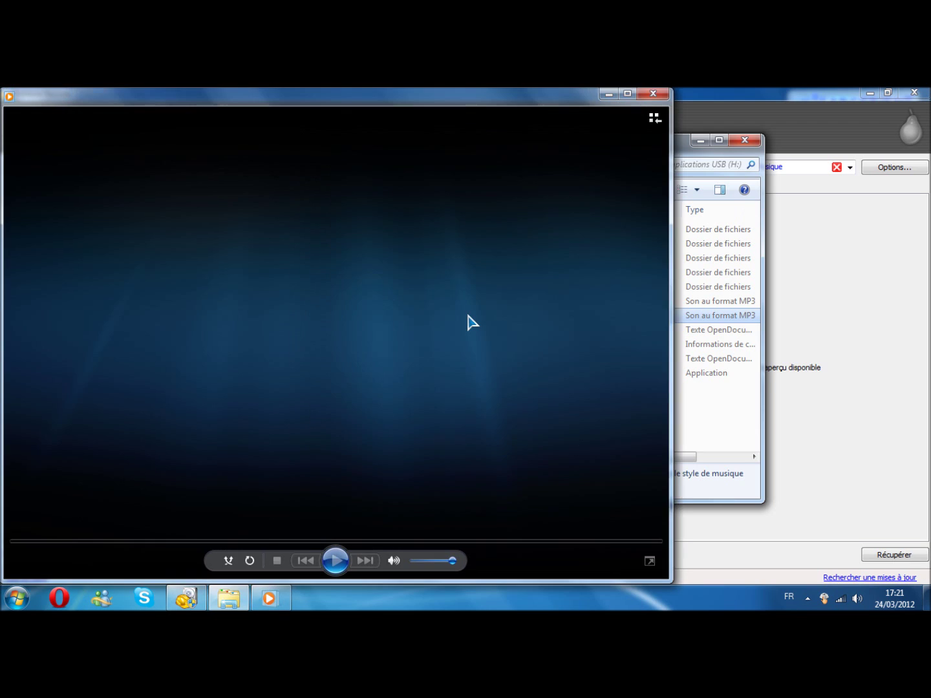
left_click(422, 369)
left_click(653, 94)
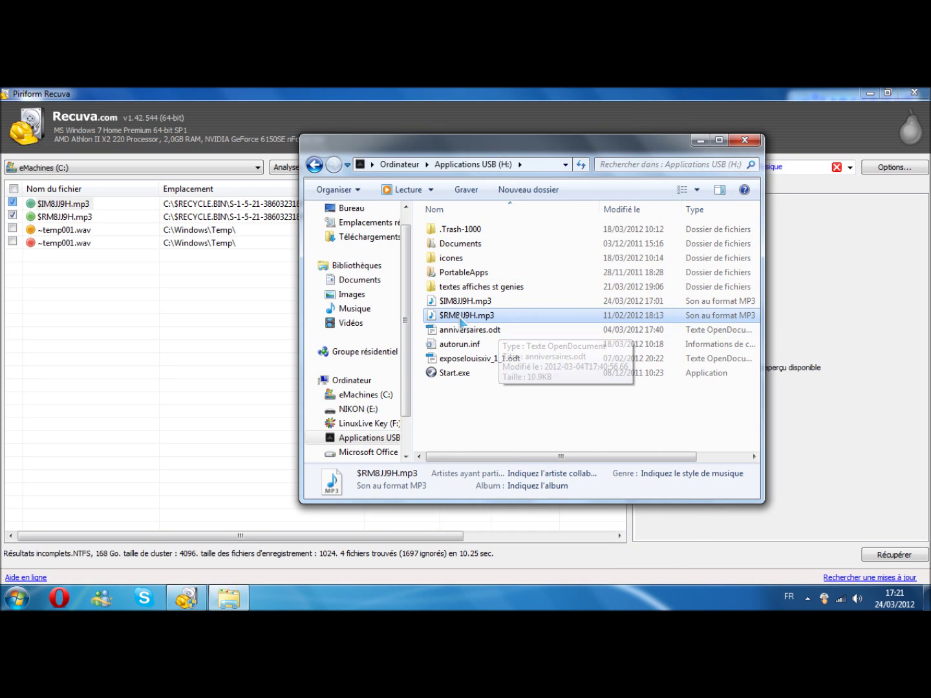
Delete $IM8JJ9H.mp3 and $RM8JJ9H.mp3 from the Applications USB (H:) drive and close its window.
left_click(457, 302, "ctrl")
key("Delete")
key("Return")
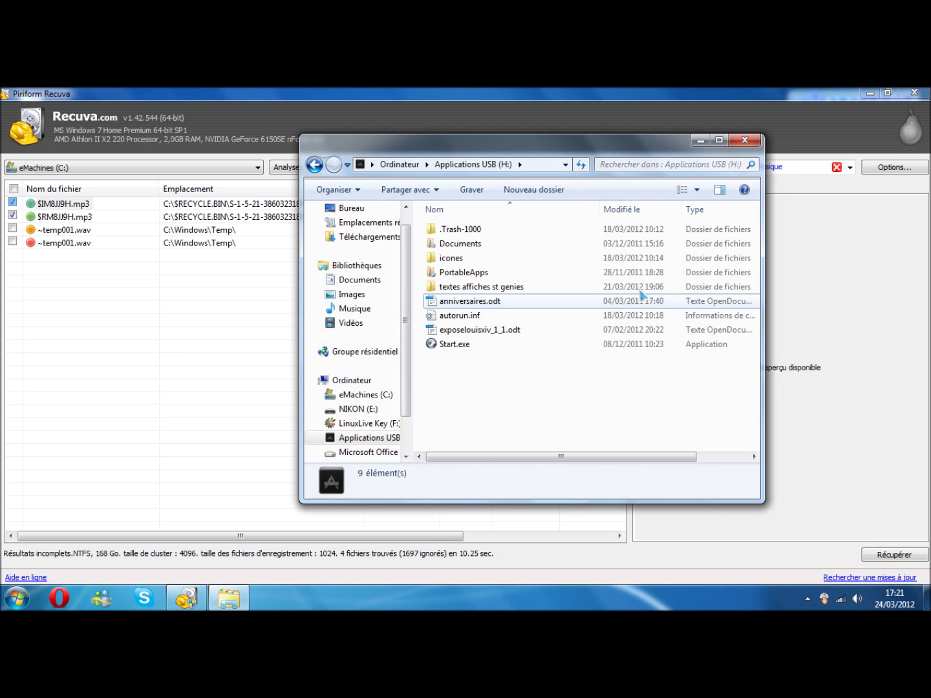
left_click(745, 140)
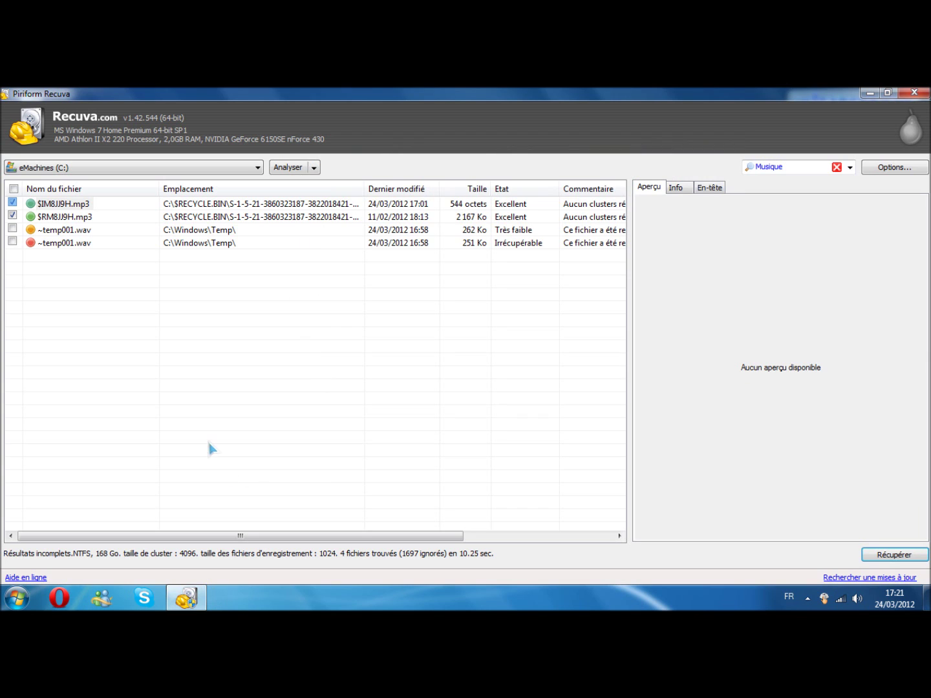
Unmark the two MP3 files and filter the list of deleted files to Images.
left_click(12, 216)
left_click(12, 203)
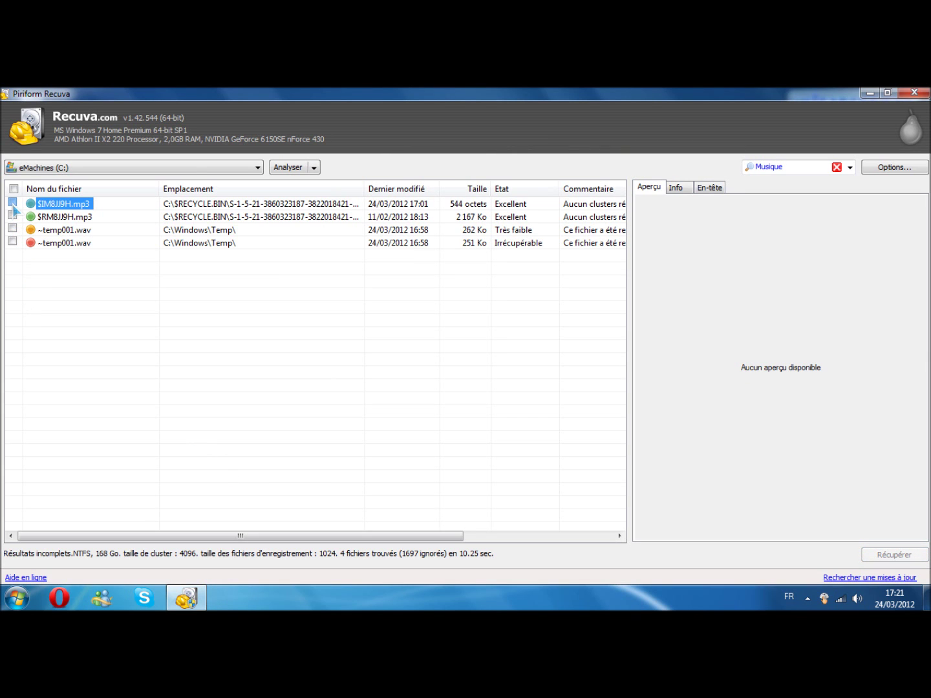
left_click_drag(342, 536, 139, 529)
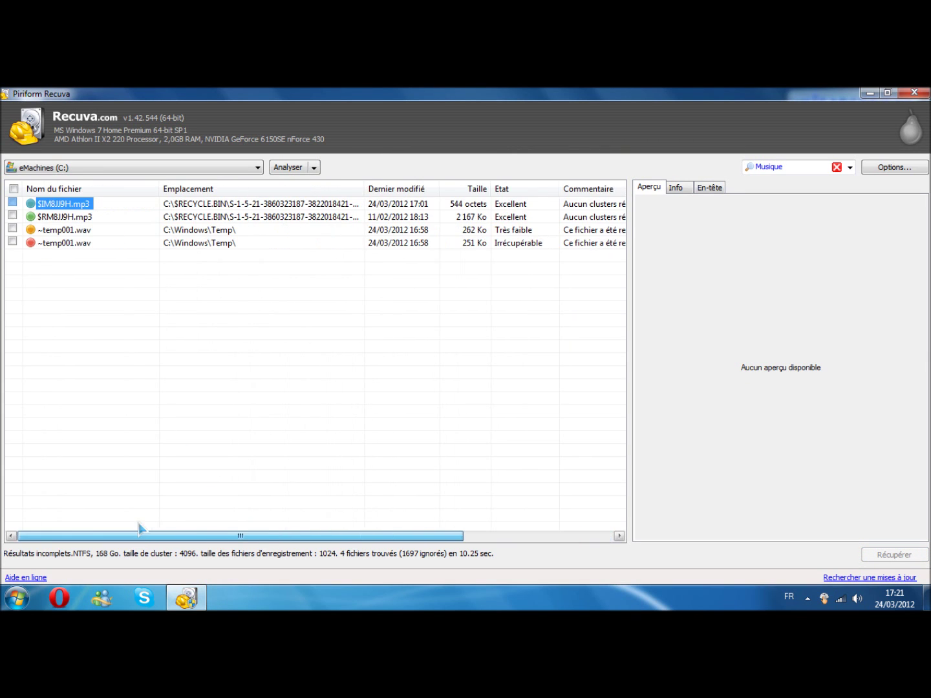
left_click(849, 167)
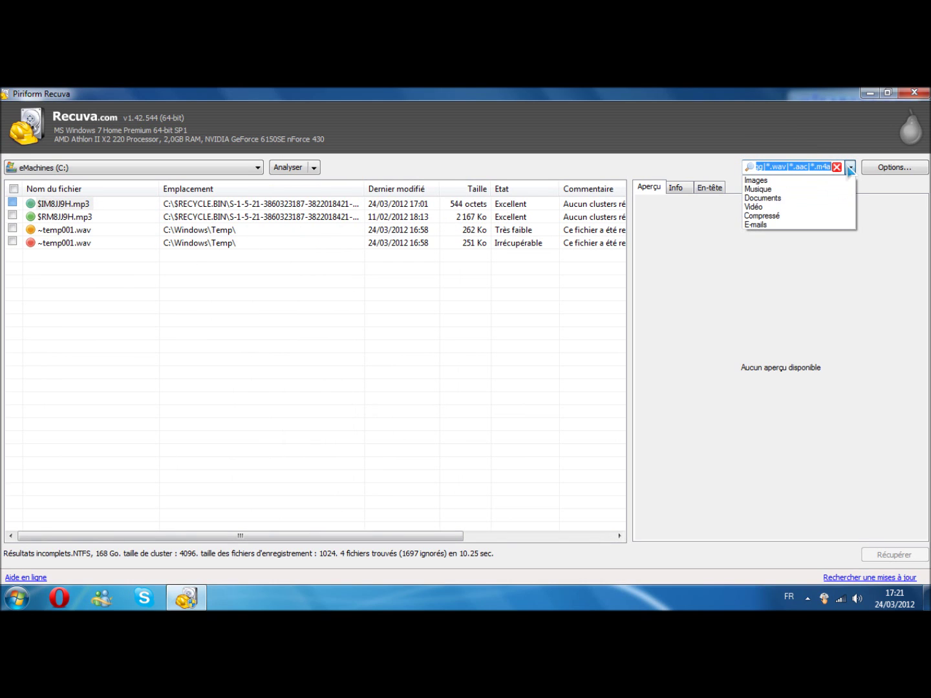
left_click(780, 183)
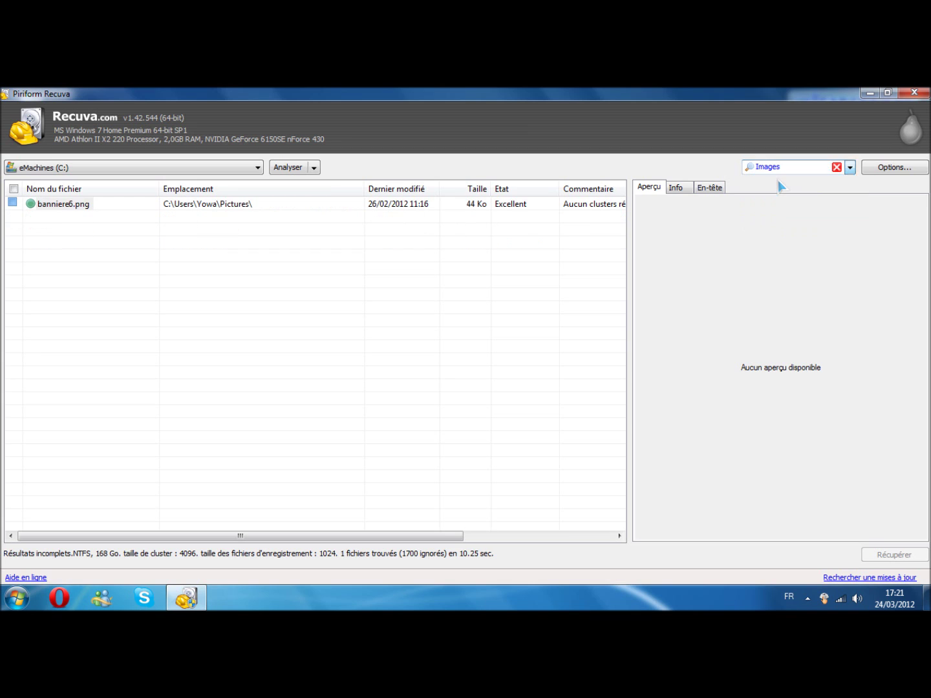
Mark banniere6.png and recover it to the Applications USB (H:) drive.
left_click(12, 201)
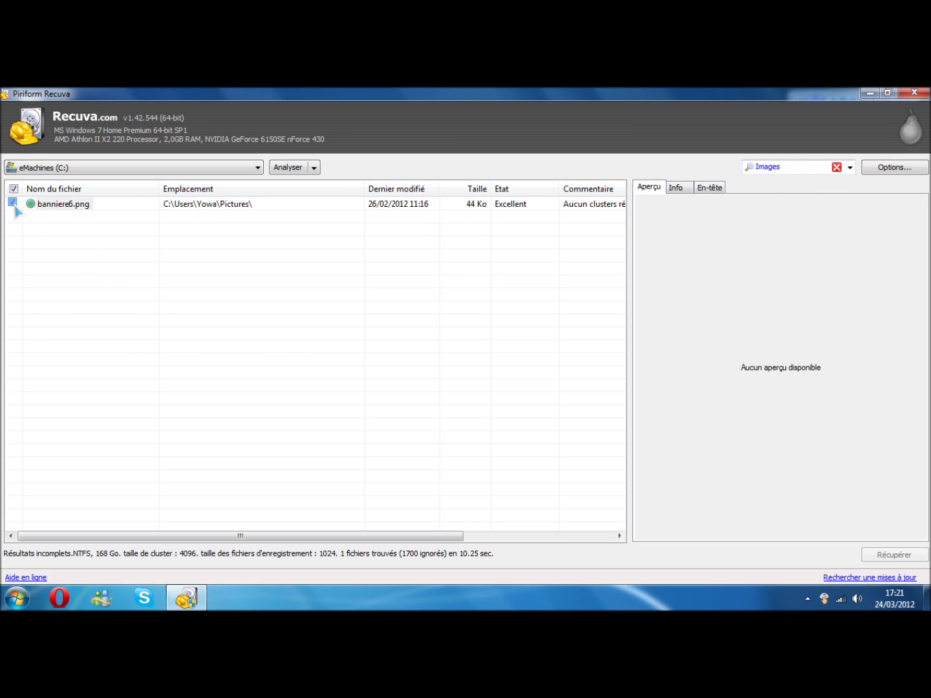
left_click(881, 555)
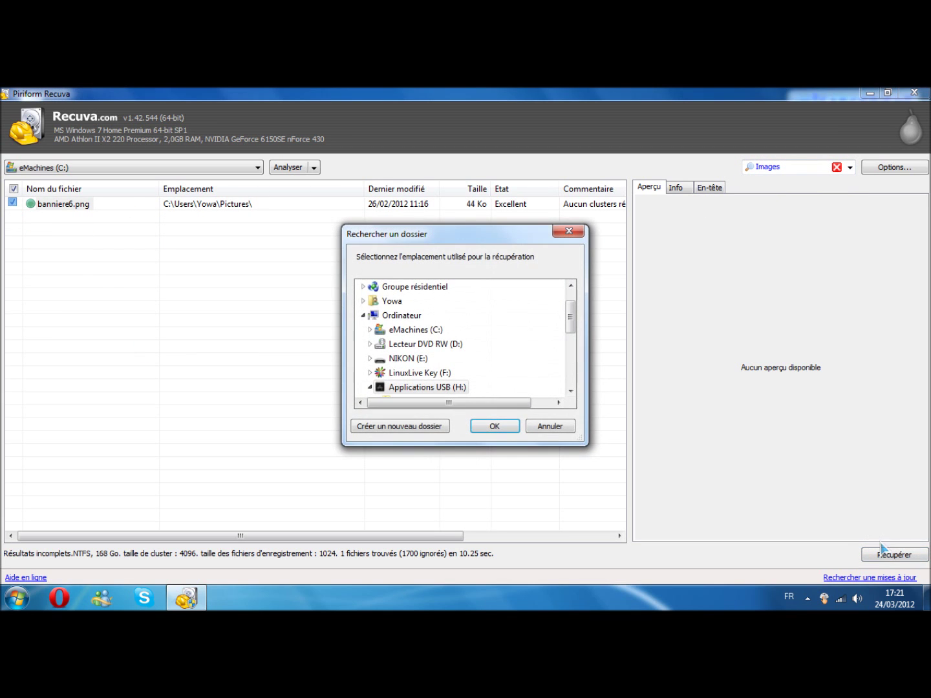
left_click(396, 316)
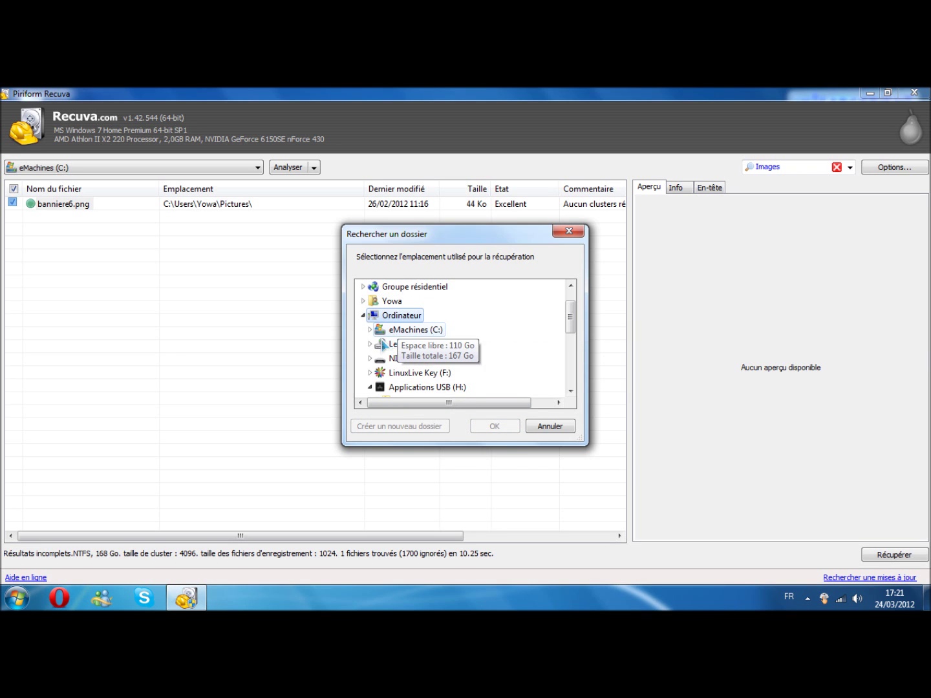
left_click(395, 390)
left_click(494, 427)
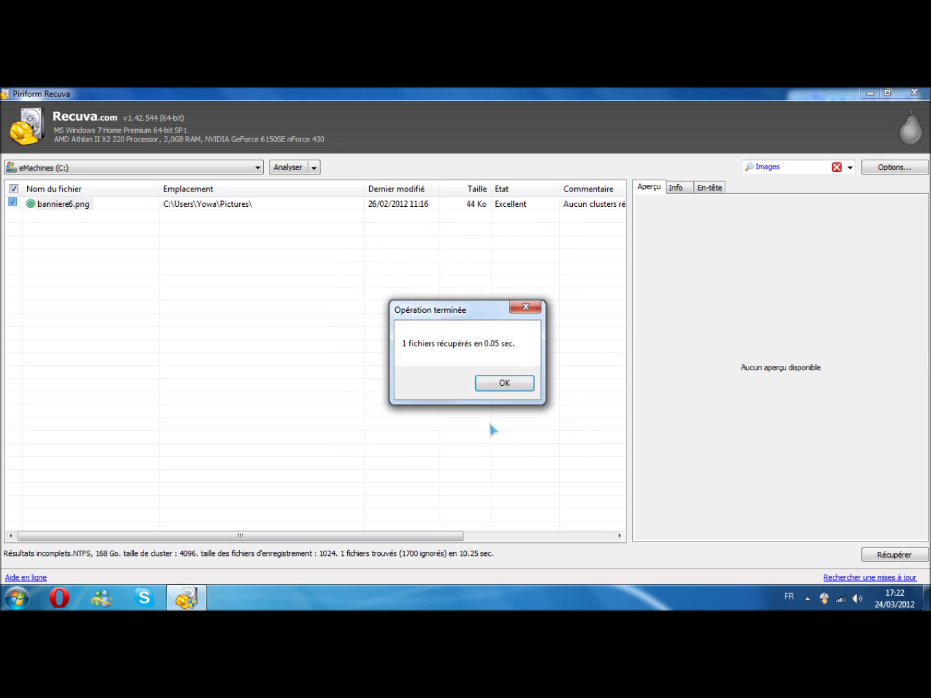
left_click(501, 386)
Open the Applications USB (H:) drive in Windows Explorer and select the recovered banniere6.png to preview it.
left_click(16, 597)
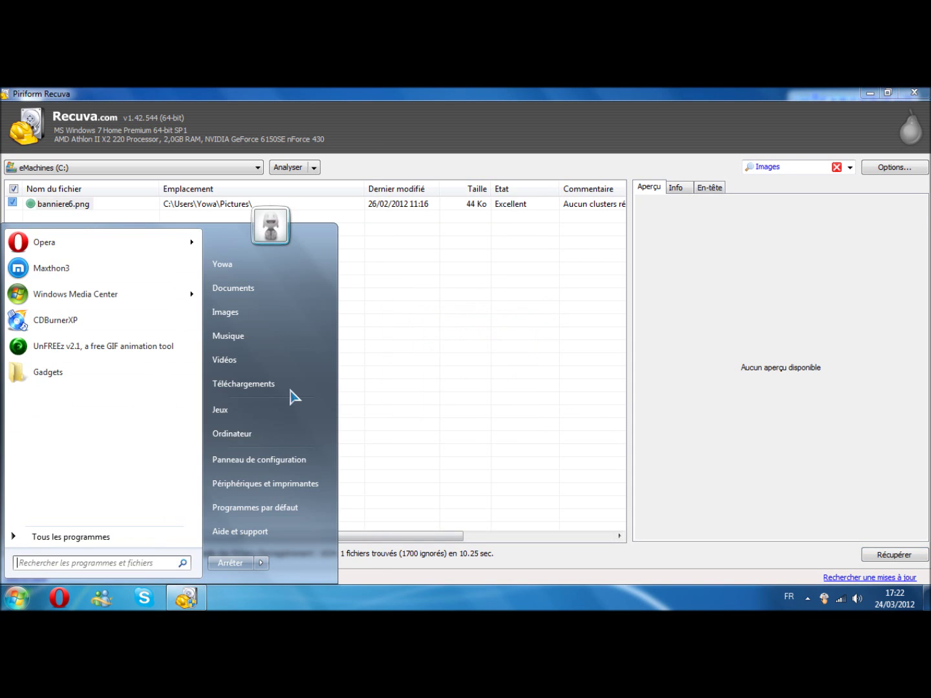
left_click(266, 435)
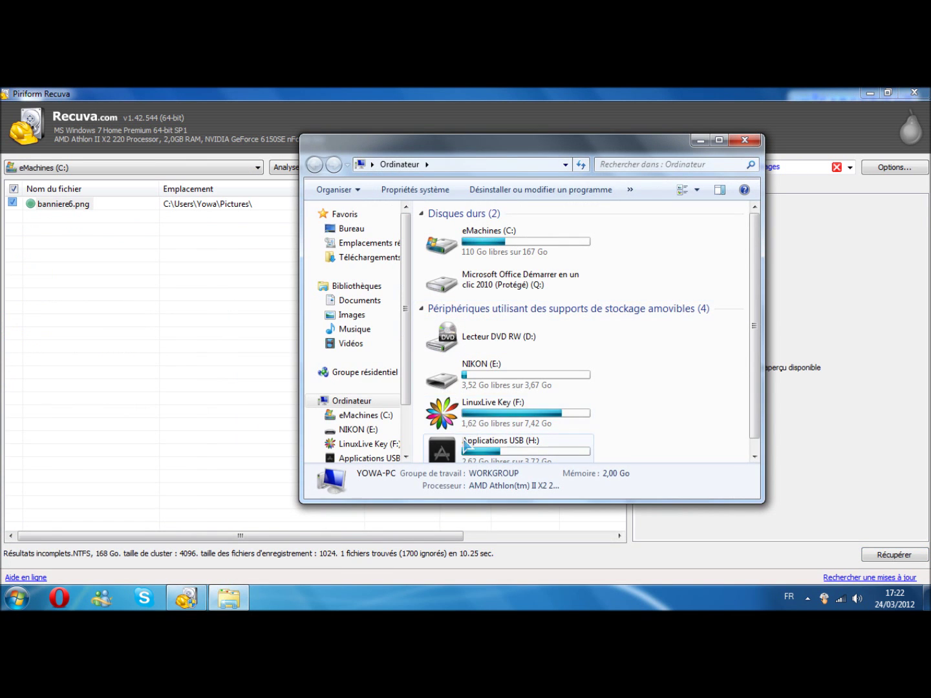
double_click(468, 440)
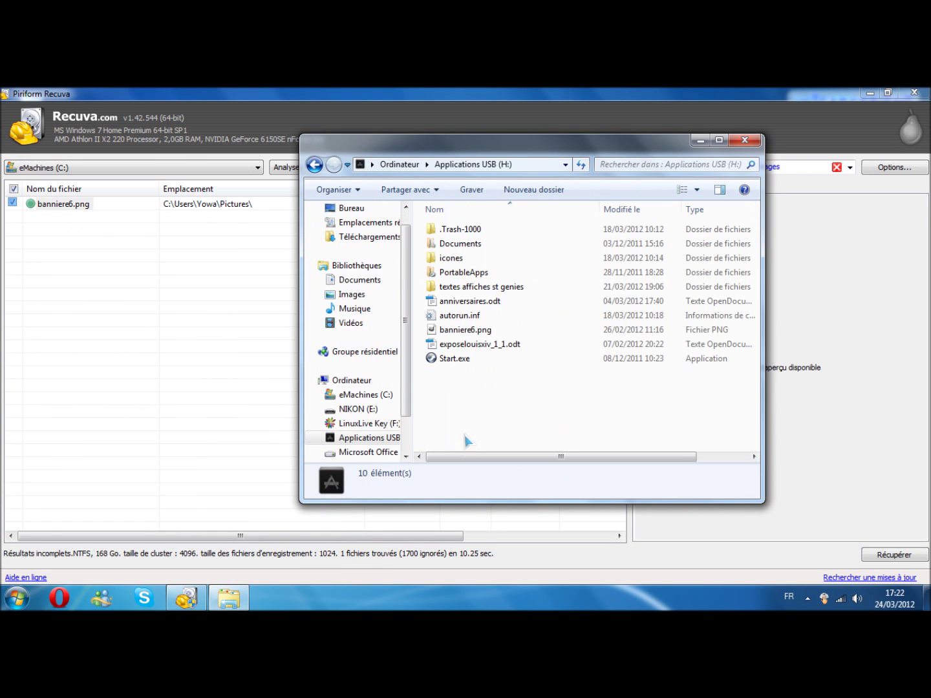
left_click(466, 331)
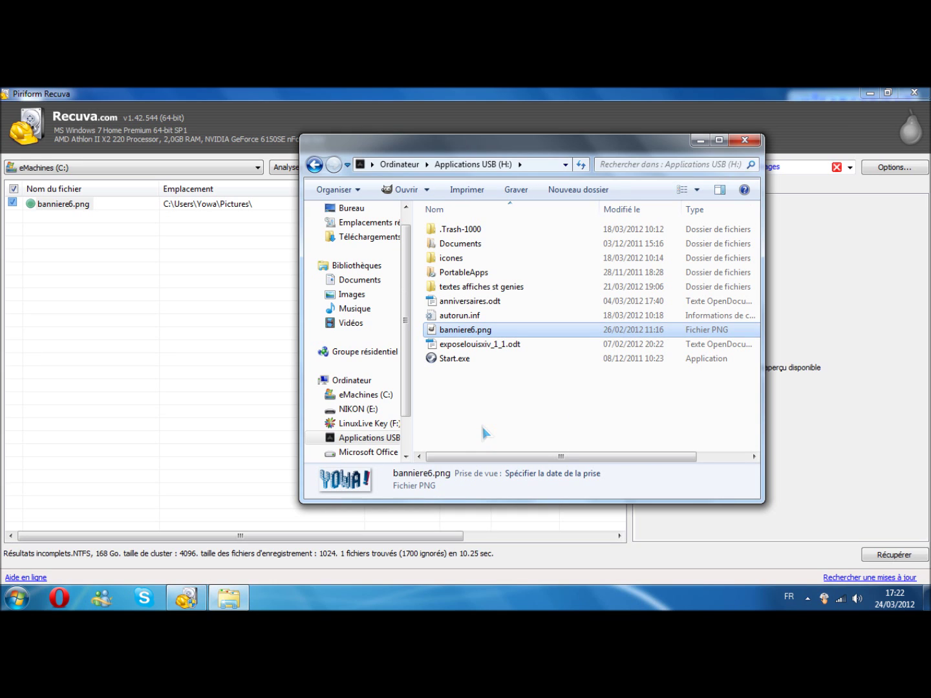
Try to open banniere6.png from the USB drive in GIMP and return to the drive window.
right_click(481, 332)
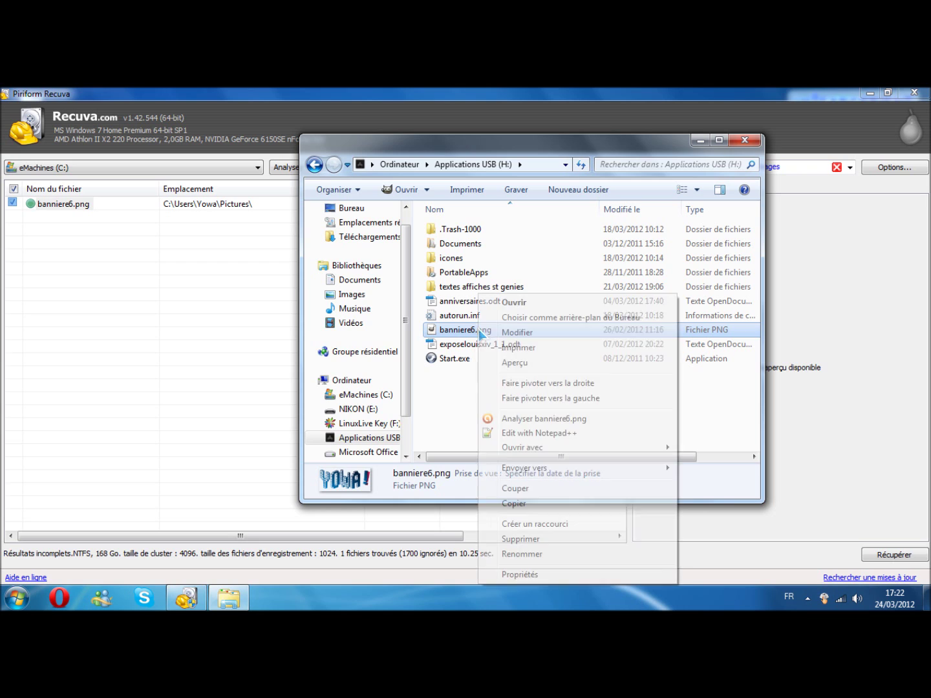
left_click(468, 425)
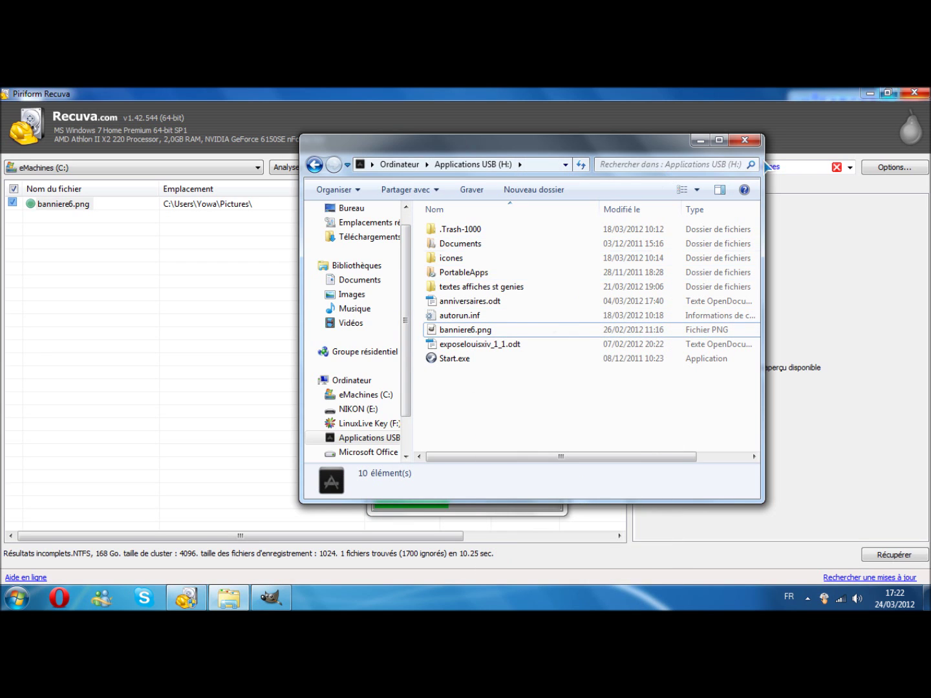
right_click(269, 588)
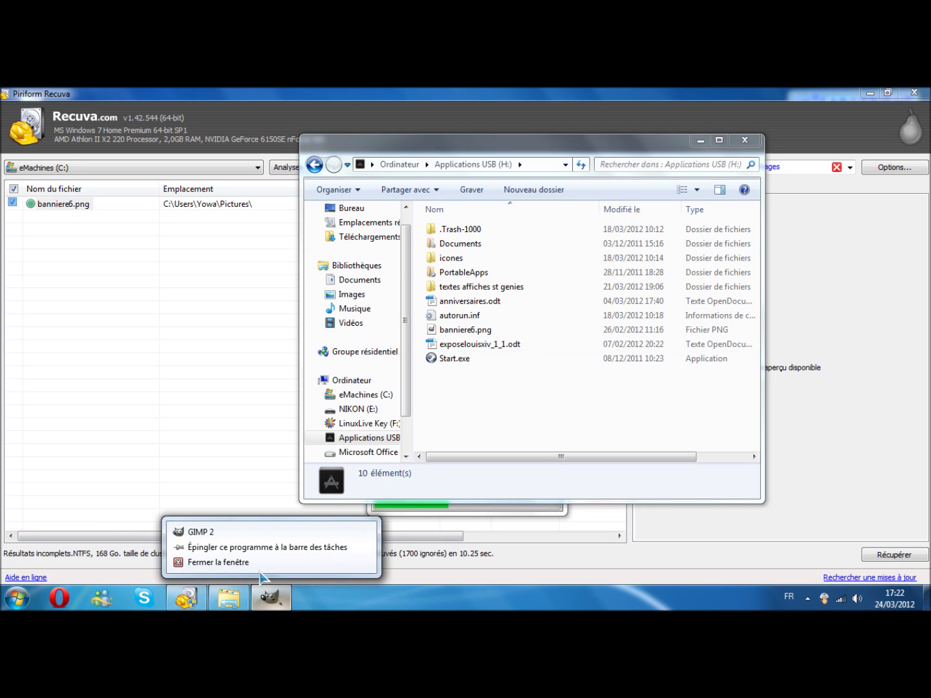
left_click(269, 598)
left_click(462, 150)
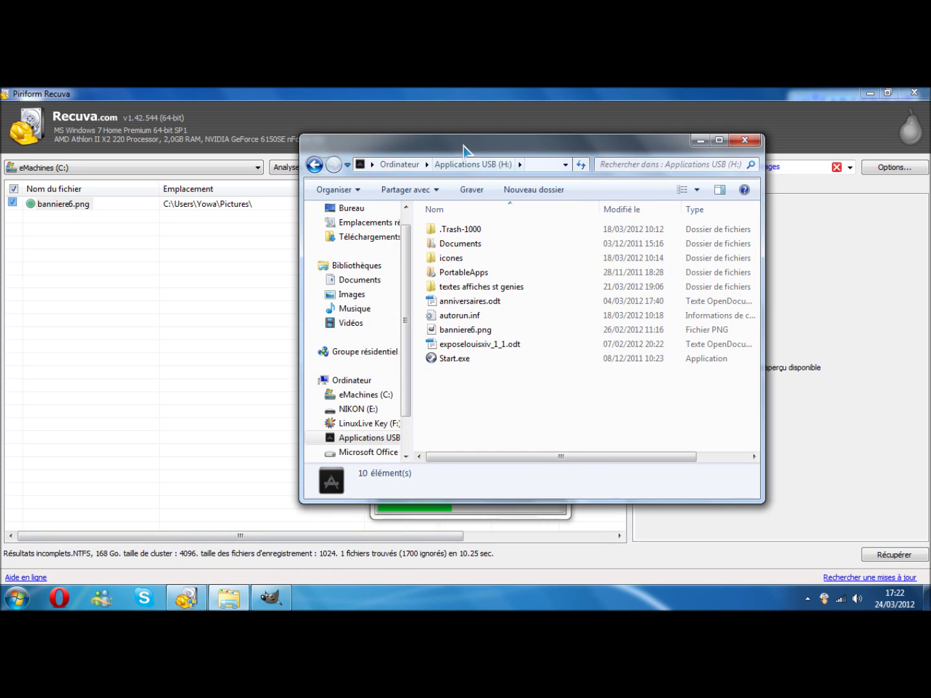
Check the thumbnail of banniere6.png on the USB drive, and close the drive window and Recuva.
left_click(461, 332)
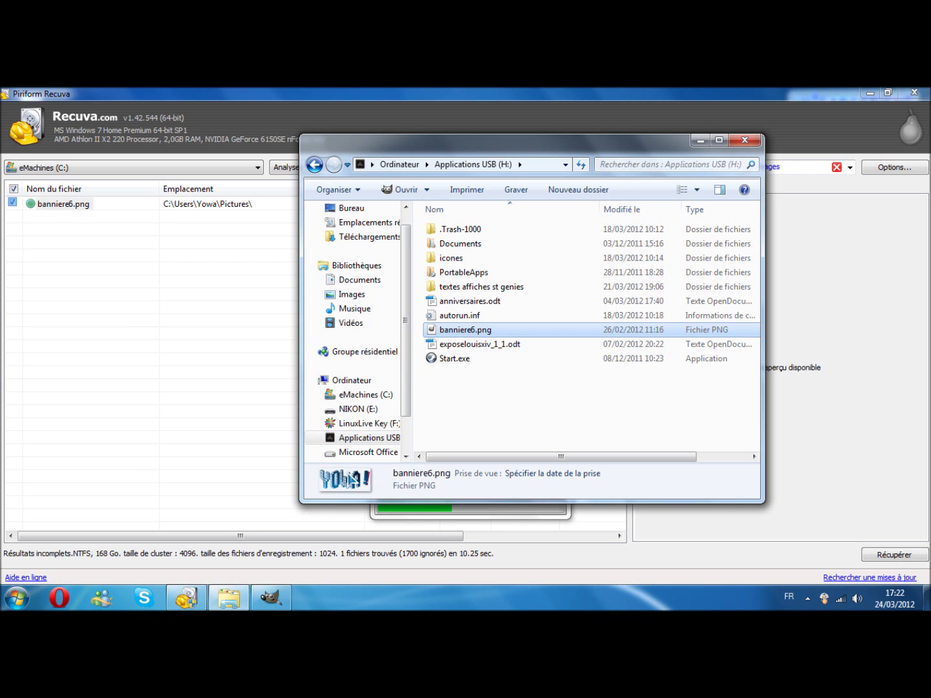
left_click(745, 139)
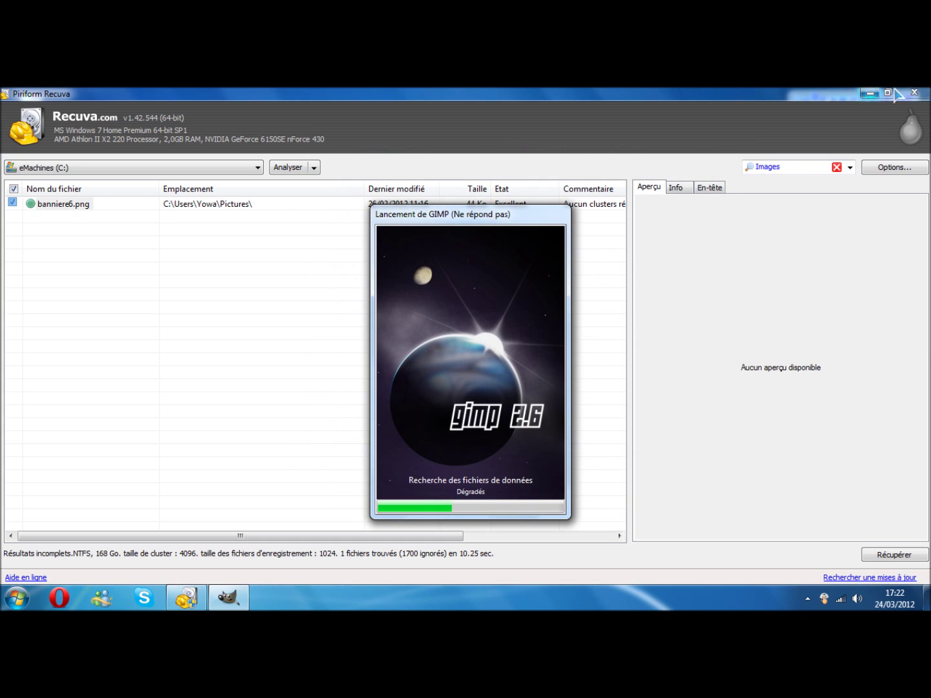
left_click(925, 95)
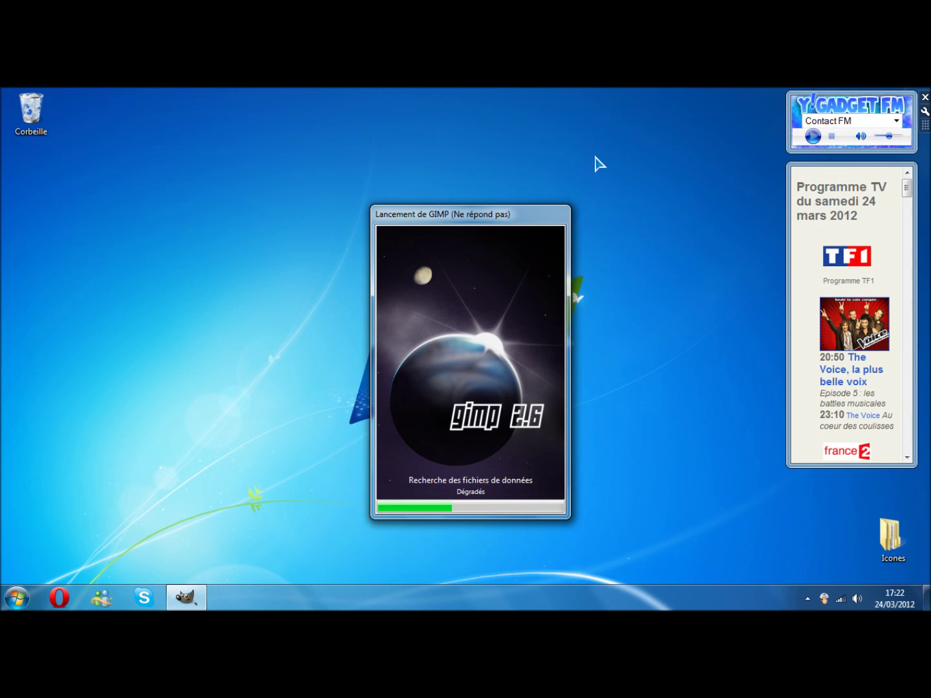